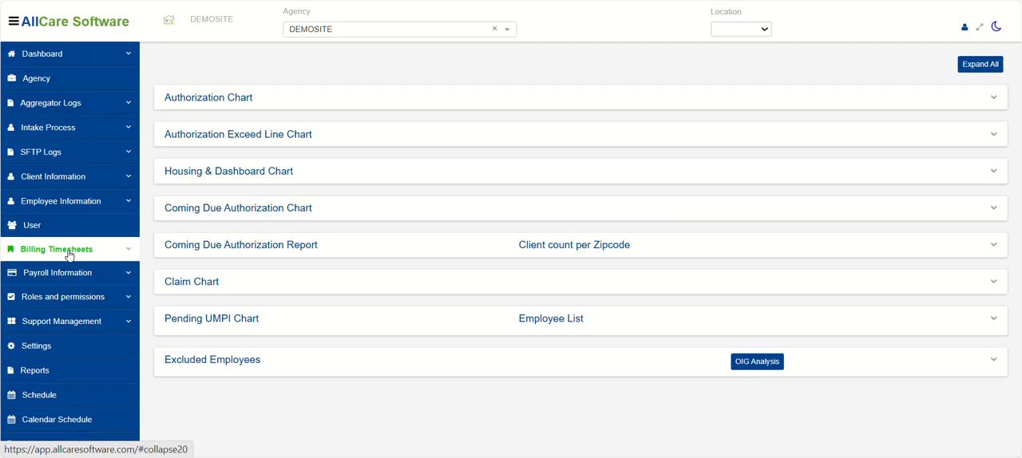
# Open the Visits page of the billing timesheets section.
pyautogui.click(70, 254)
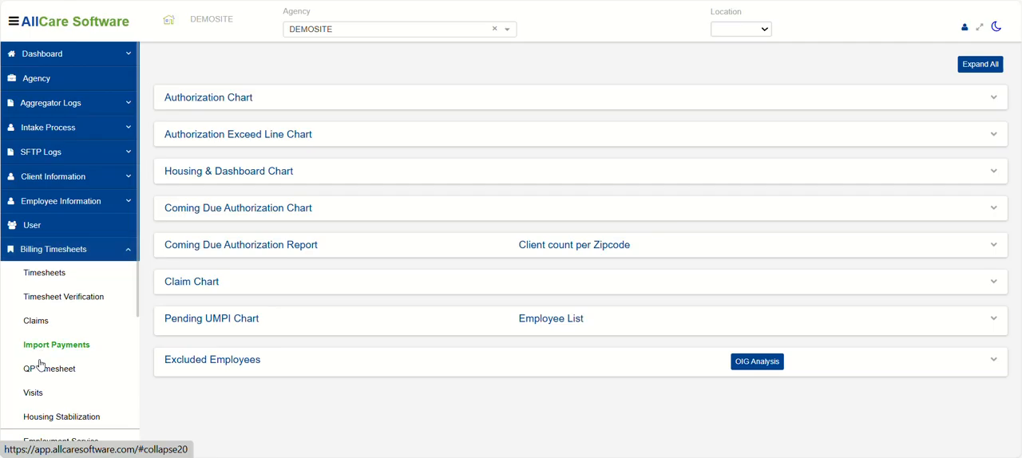
pyautogui.click(34, 394)
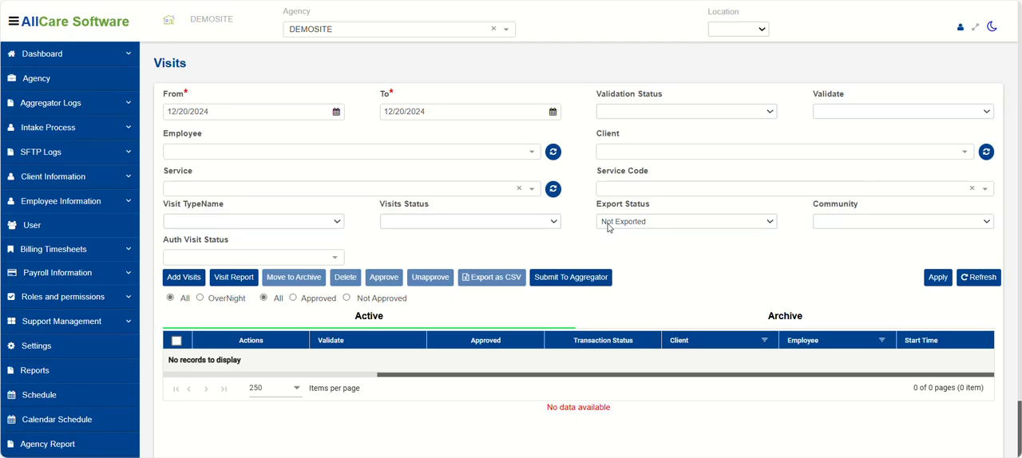
# Try the Exported and All options of the Export Status filter.
pyautogui.click(610, 226)
pyautogui.click(615, 263)
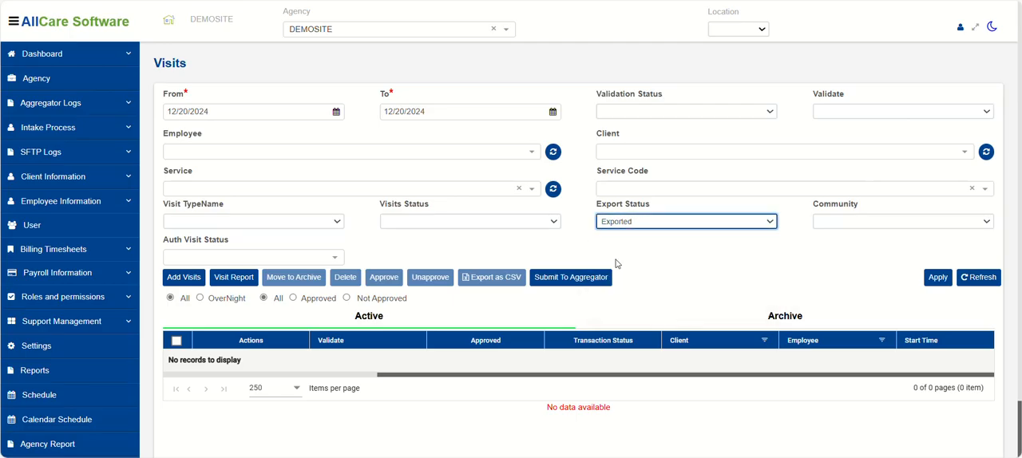
pyautogui.click(647, 224)
pyautogui.click(616, 243)
# Set the Export Status filter to Not Exported and apply the filters to the visits list.
pyautogui.click(616, 223)
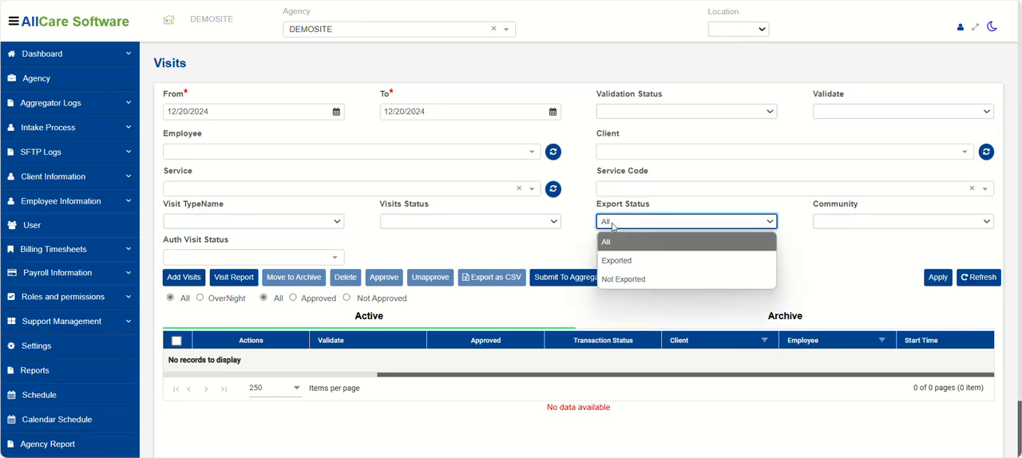
pyautogui.click(621, 278)
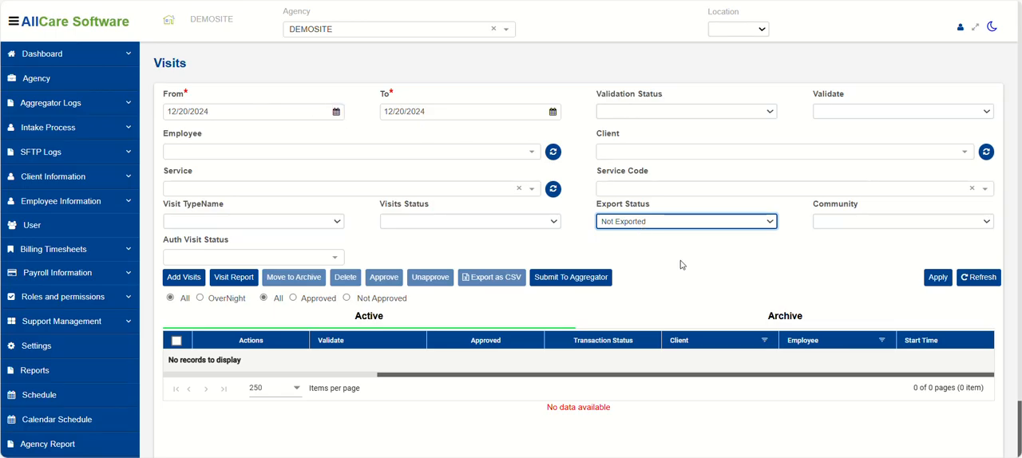
pyautogui.click(937, 277)
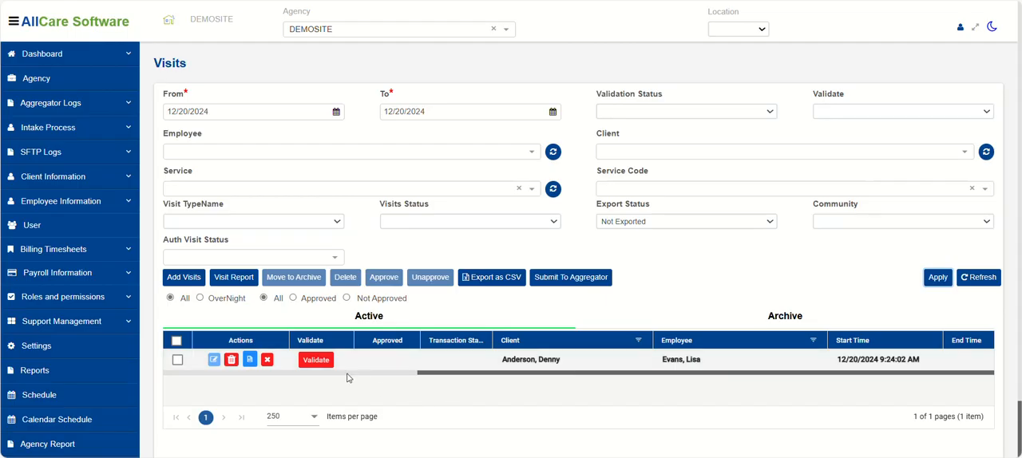
# Check the listed visit's validation status and review its hours, signature, service, activities and location columns.
pyautogui.click(316, 361)
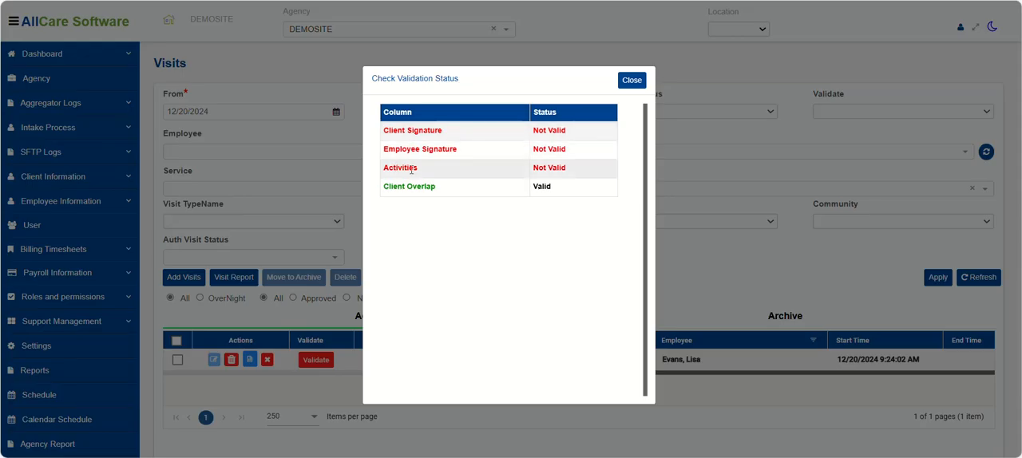
pyautogui.click(630, 83)
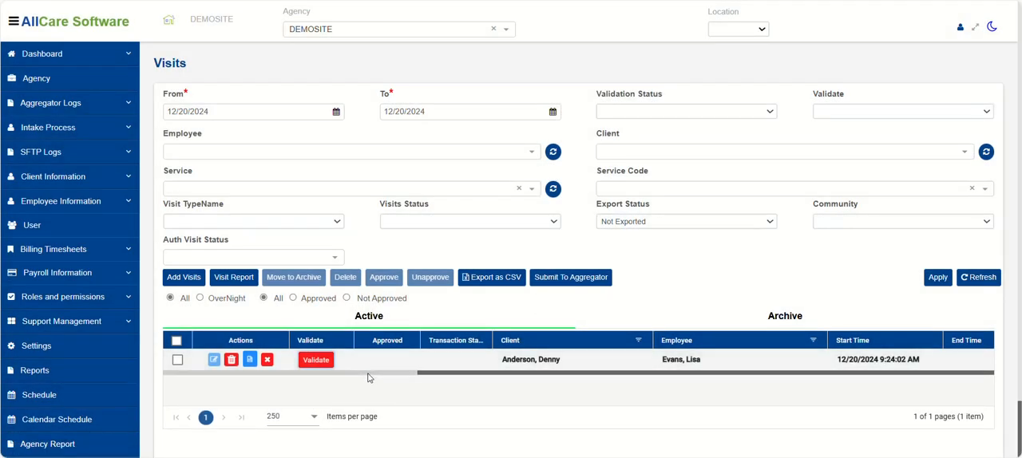
pyautogui.moveTo(383, 378); pyautogui.dragTo(415, 377)
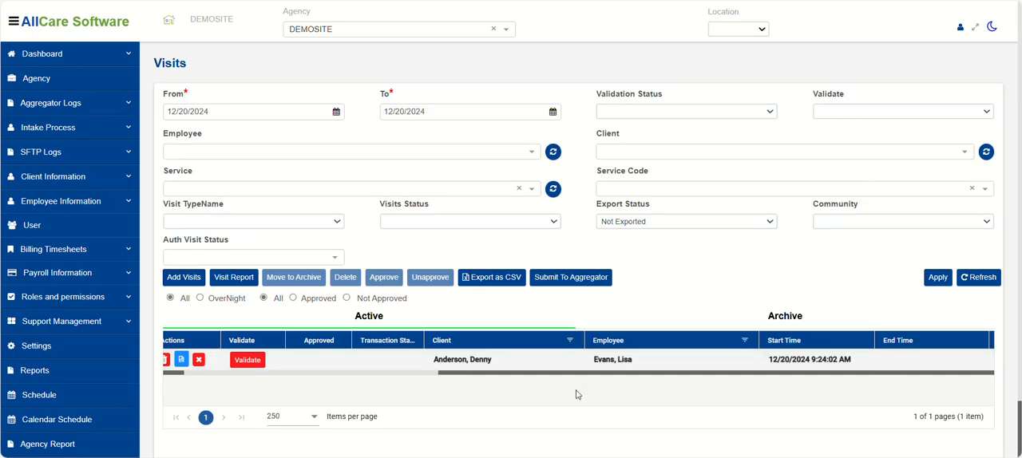
pyautogui.moveTo(427, 377); pyautogui.dragTo(663, 391)
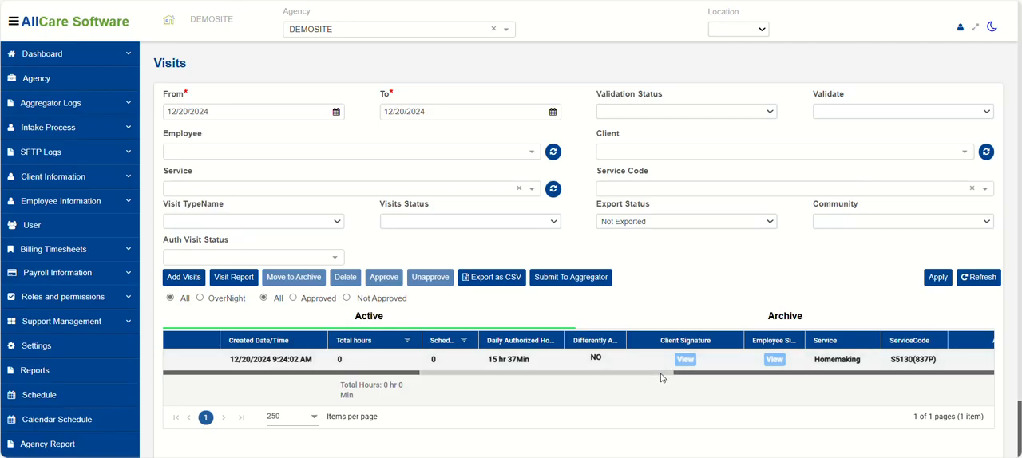
pyautogui.moveTo(664, 377); pyautogui.dragTo(714, 379)
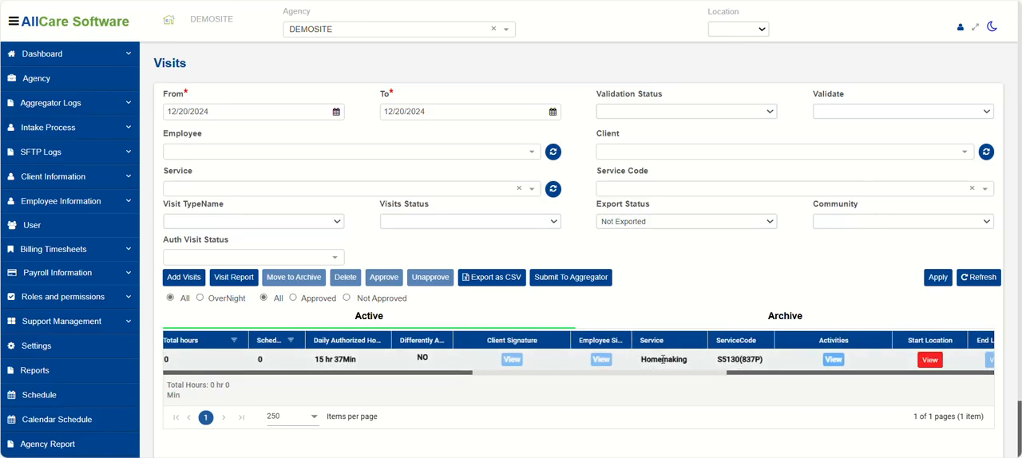
pyautogui.moveTo(657, 378); pyautogui.dragTo(719, 381)
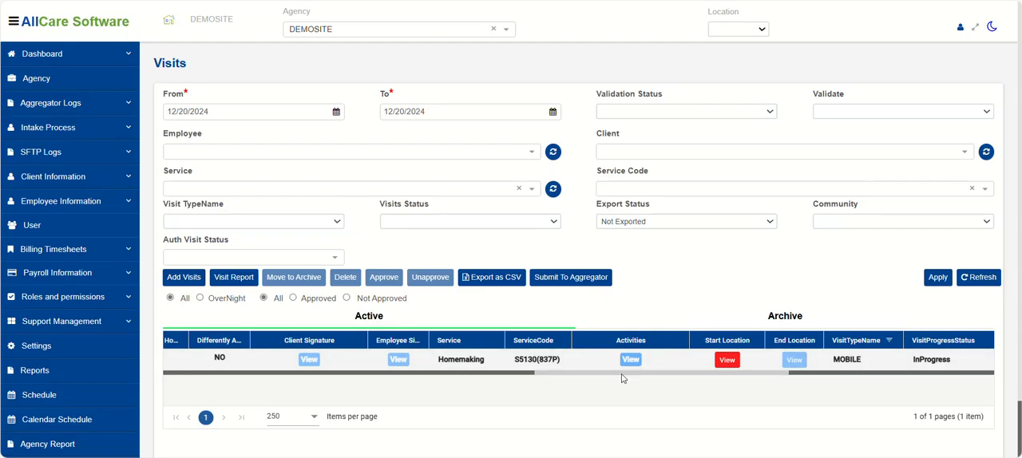
pyautogui.moveTo(623, 379); pyautogui.dragTo(669, 377)
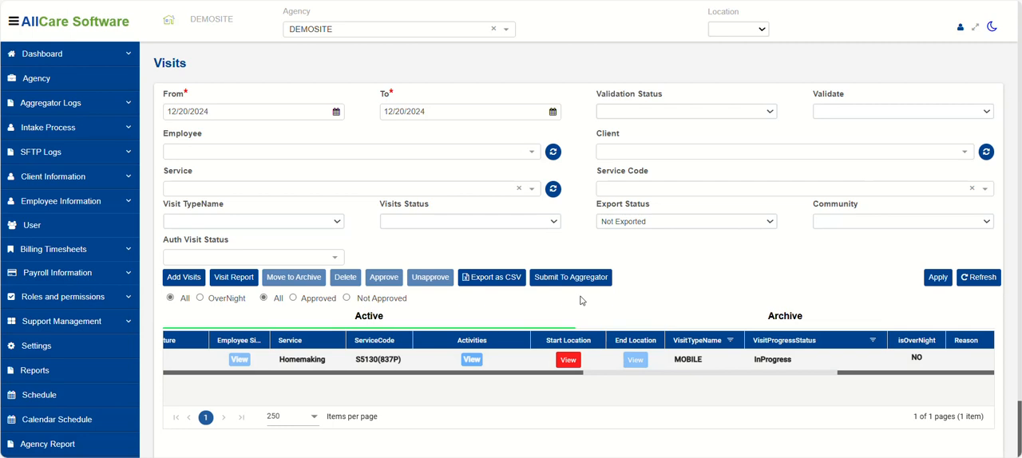
# View the visit's start location on the full-screen map, zoomed out far enough to compare both markers, and close the map.
pyautogui.click(568, 361)
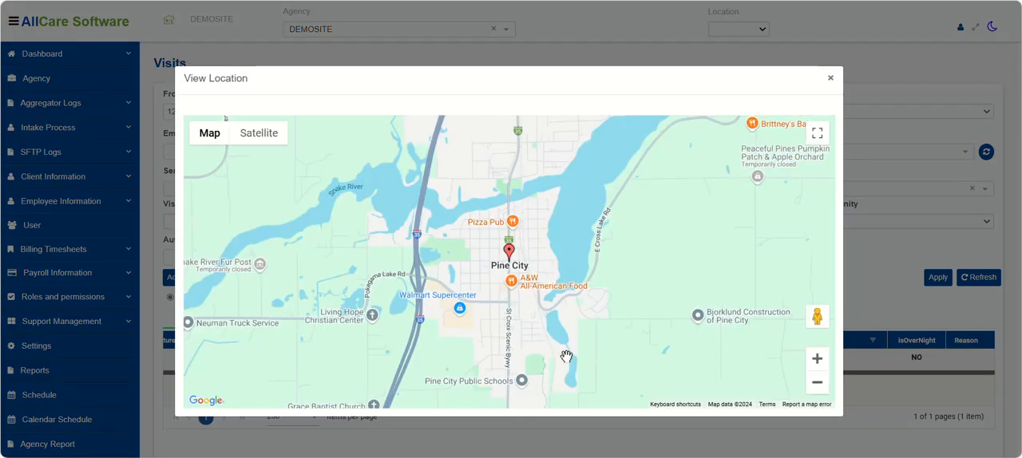
pyautogui.moveTo(509, 254)
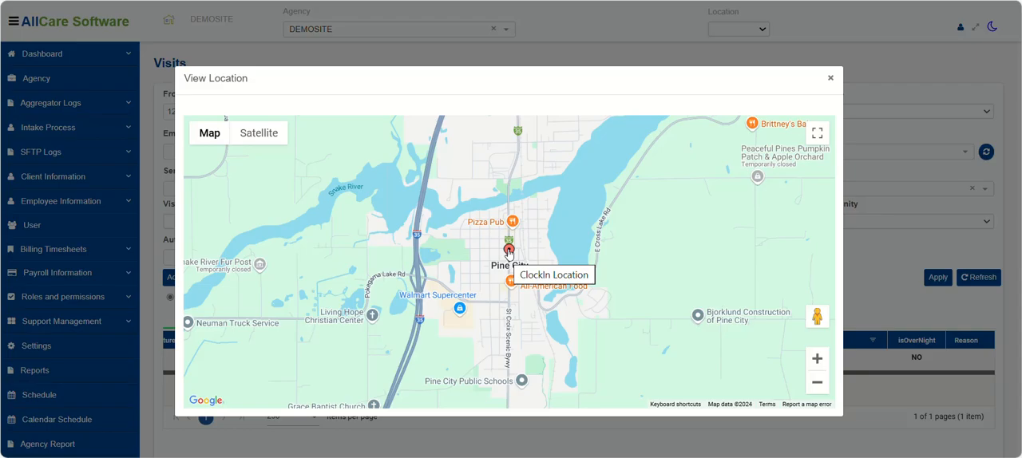
pyautogui.click(817, 133)
pyautogui.scroll(-5, 657, 246)
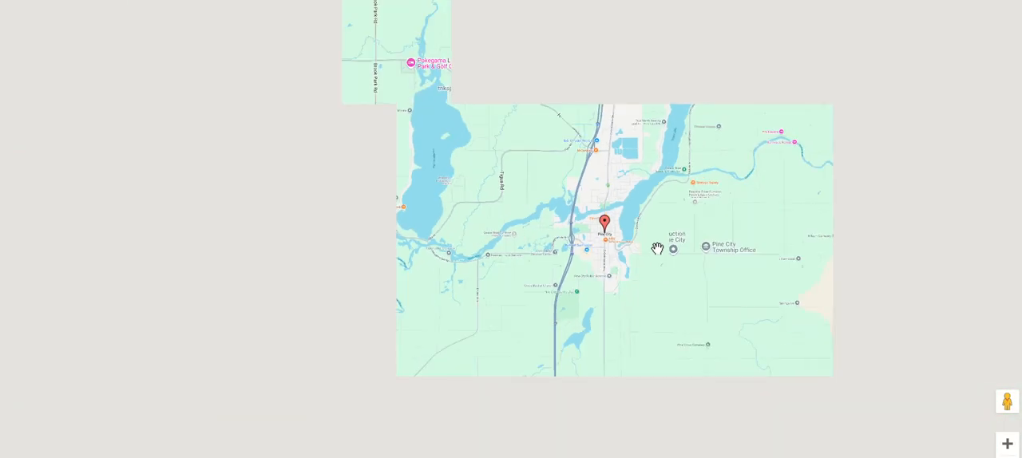
pyautogui.scroll(-3, 682, 299)
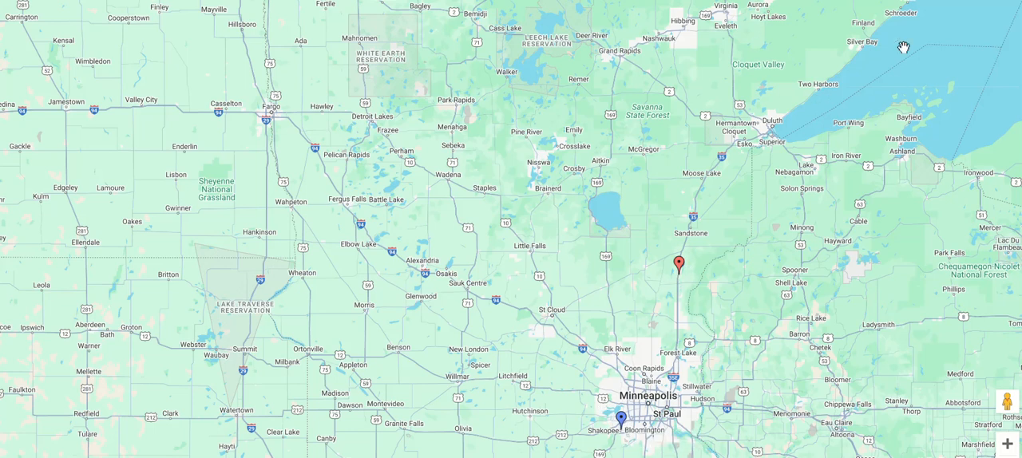
pyautogui.press('Escape')
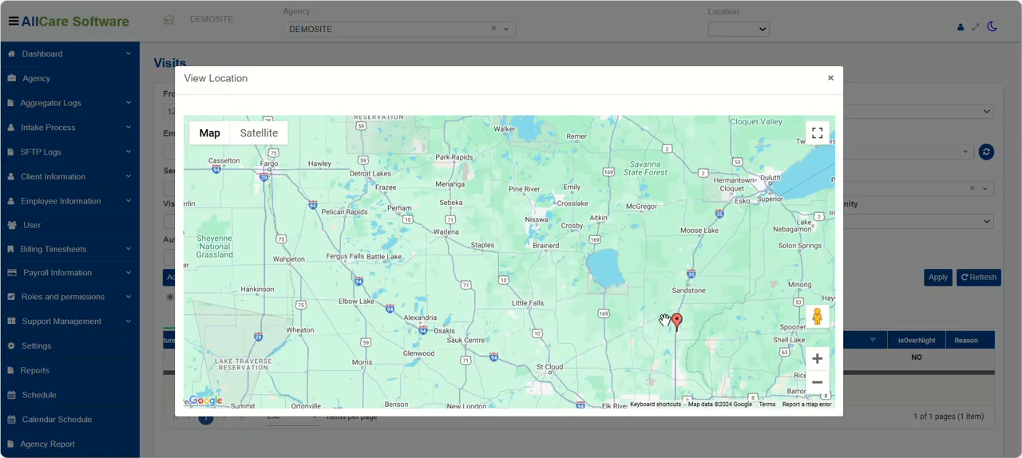
pyautogui.click(829, 77)
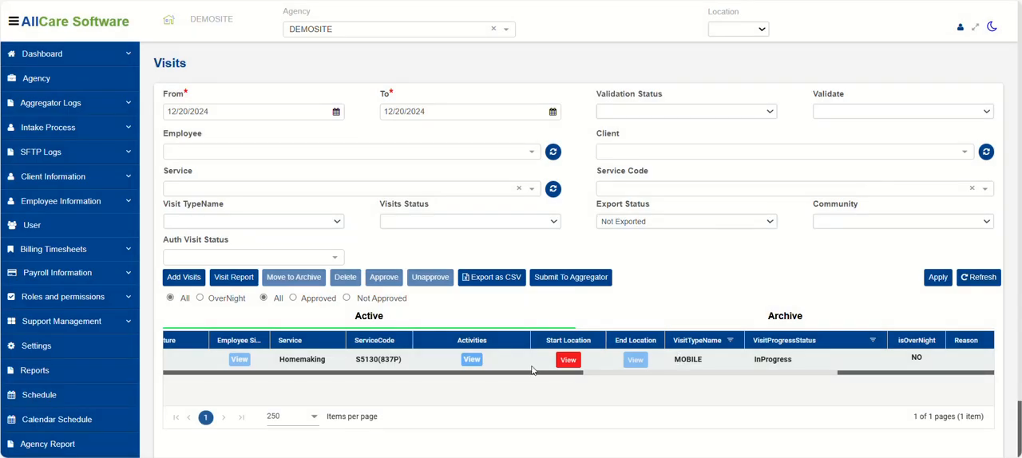
pyautogui.click(521, 372)
pyautogui.moveTo(421, 375); pyautogui.dragTo(189, 378)
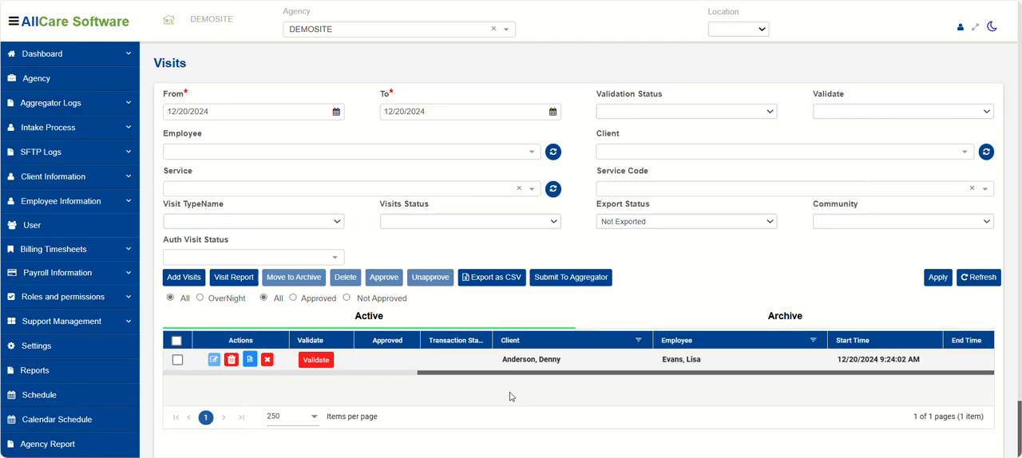
pyautogui.moveTo(410, 376)
pyautogui.mouseDown()
pyautogui.moveTo(772, 411)
pyautogui.moveTo(774, 383)
pyautogui.mouseUp()
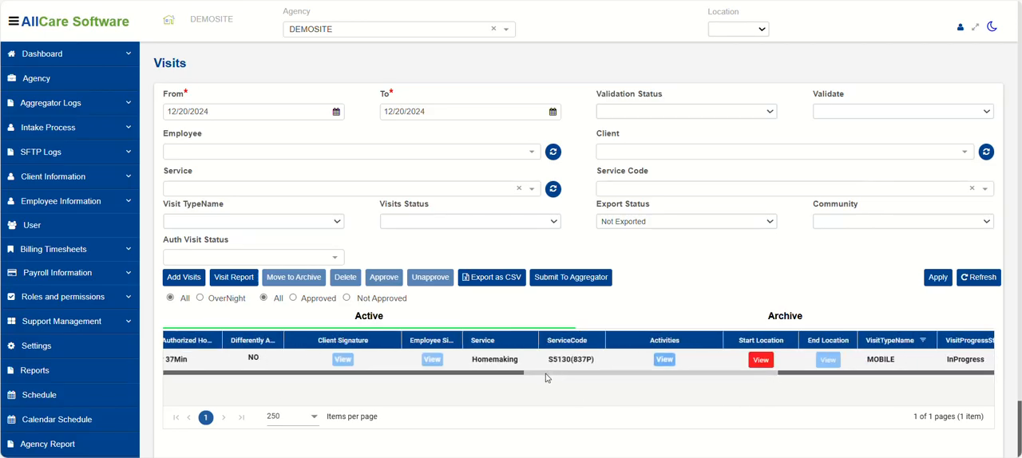
# Write the visit note "Employee was out of range of clients home today they were at" the client's "grandmas house for the day.".
pyautogui.moveTo(541, 377); pyautogui.dragTo(185, 385)
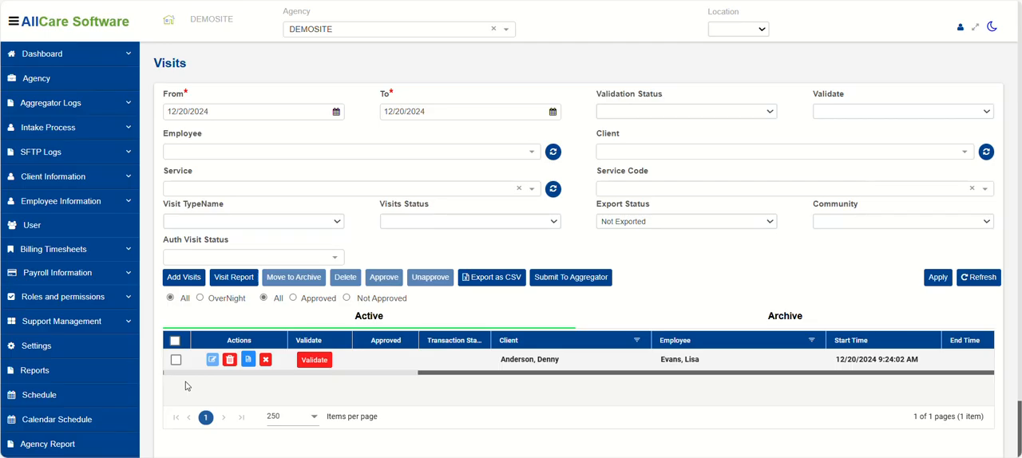
pyautogui.click(249, 362)
pyautogui.click(418, 126)
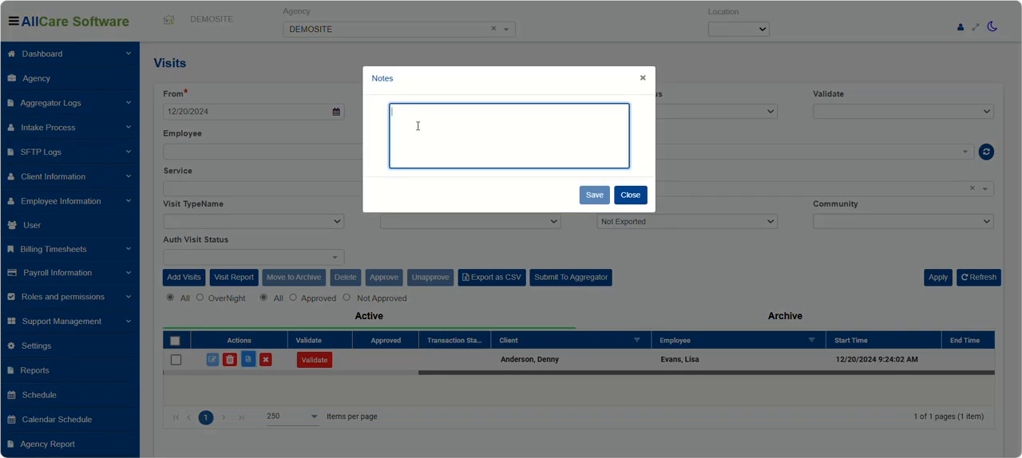
pyautogui.write('Employee ')
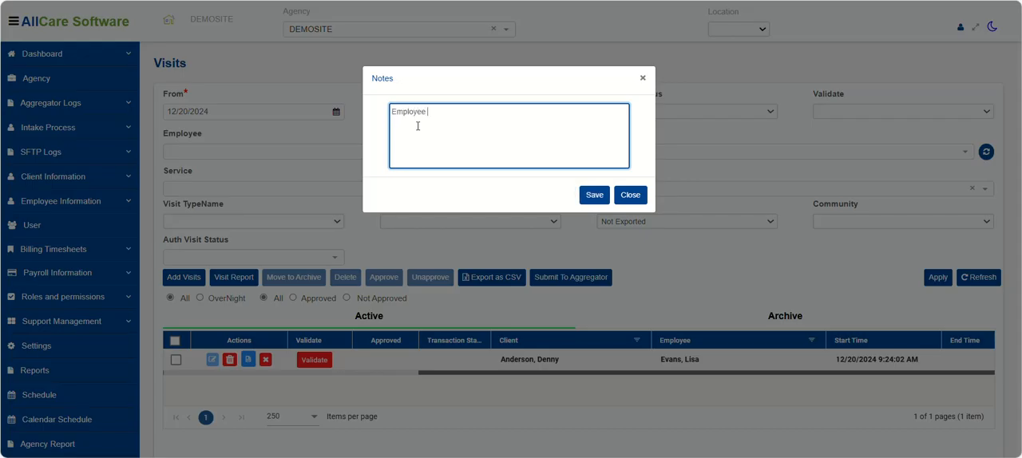
pyautogui.write('was out of range of clients ')
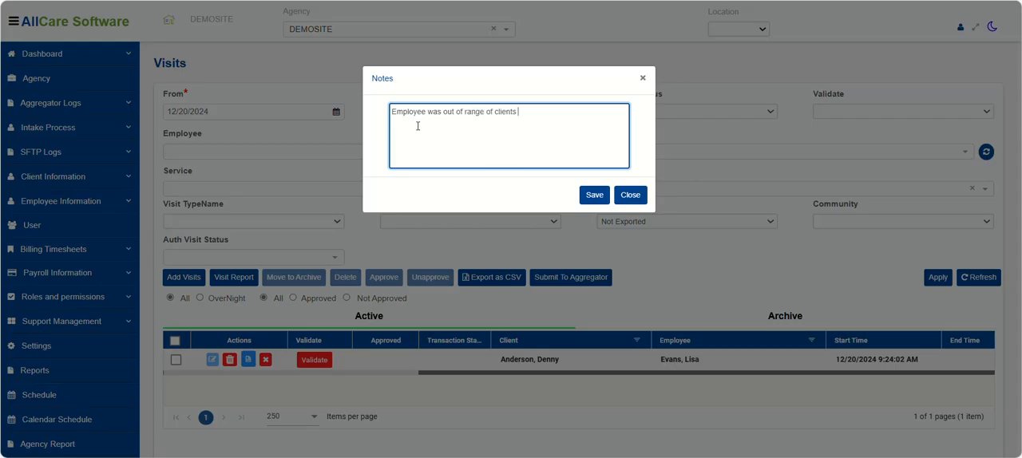
pyautogui.write('home today they were at De')
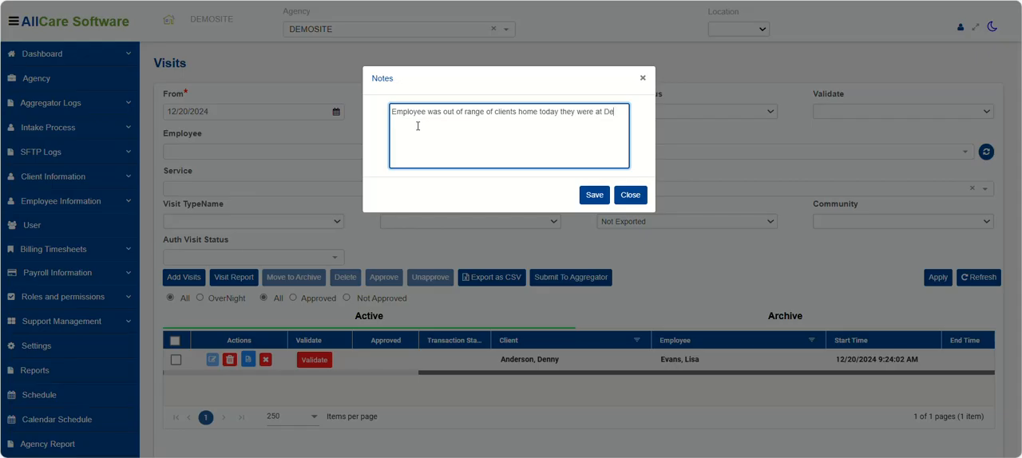
pyautogui.write("nny's grandmas hour")
pyautogui.press('BackSpace')
pyautogui.write('se for the day.')
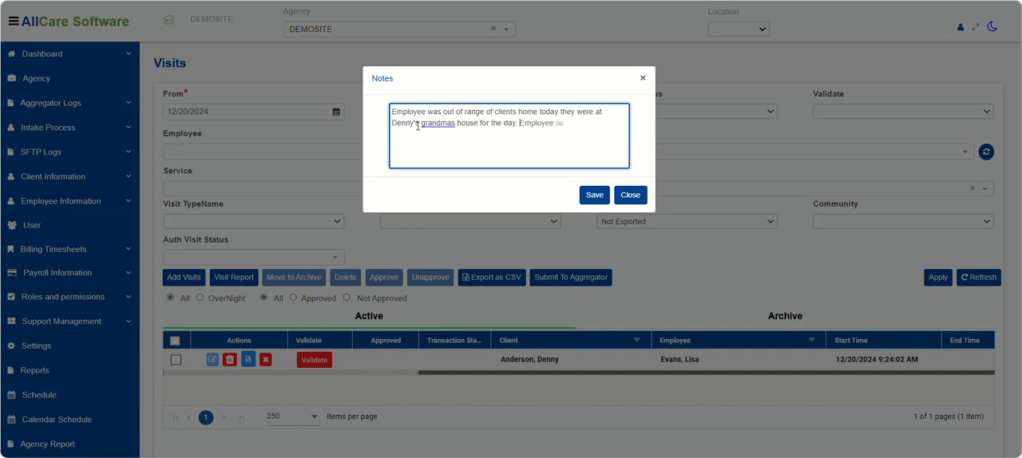
# Correct "grandmas" to "grandma's" and save the visit note, reopening it to check the text.
pyautogui.click(433, 126)
pyautogui.click(479, 187)
pyautogui.click(591, 197)
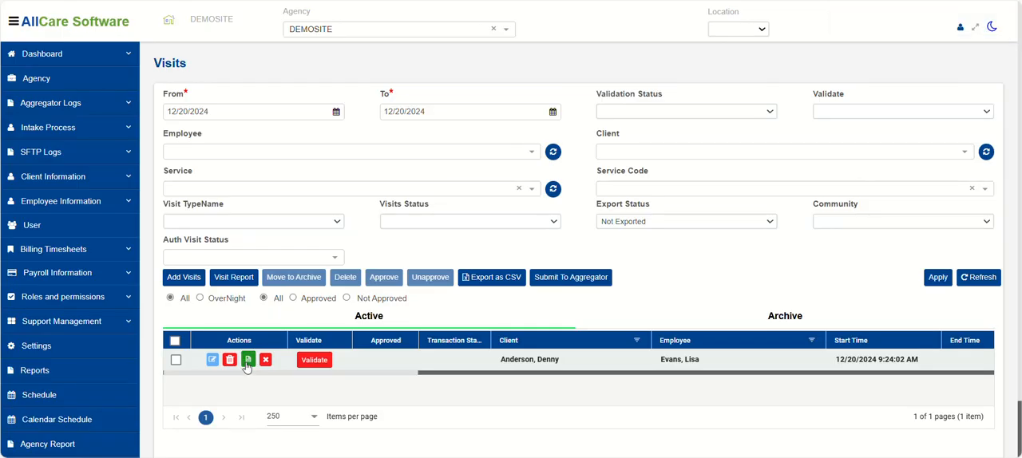
pyautogui.click(247, 362)
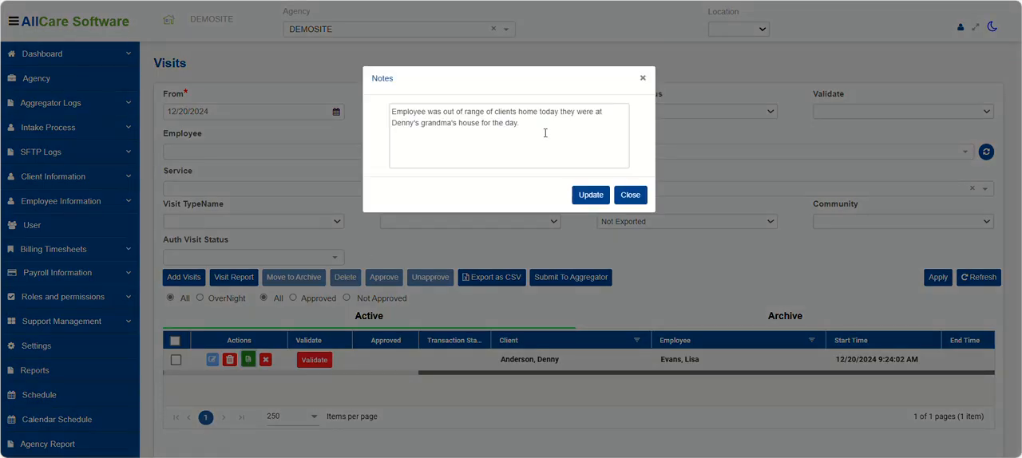
pyautogui.click(631, 196)
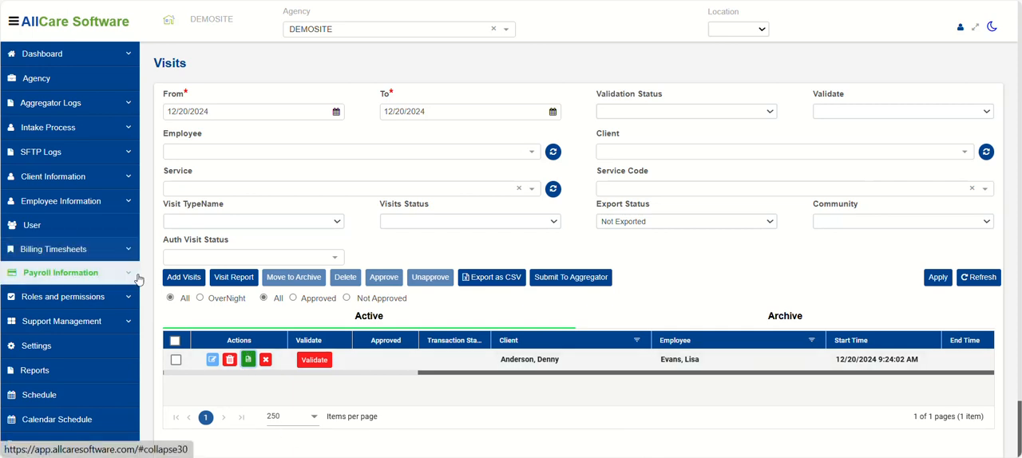
# Start adding a new visit and select the employee's name and the client's name.
pyautogui.click(183, 277)
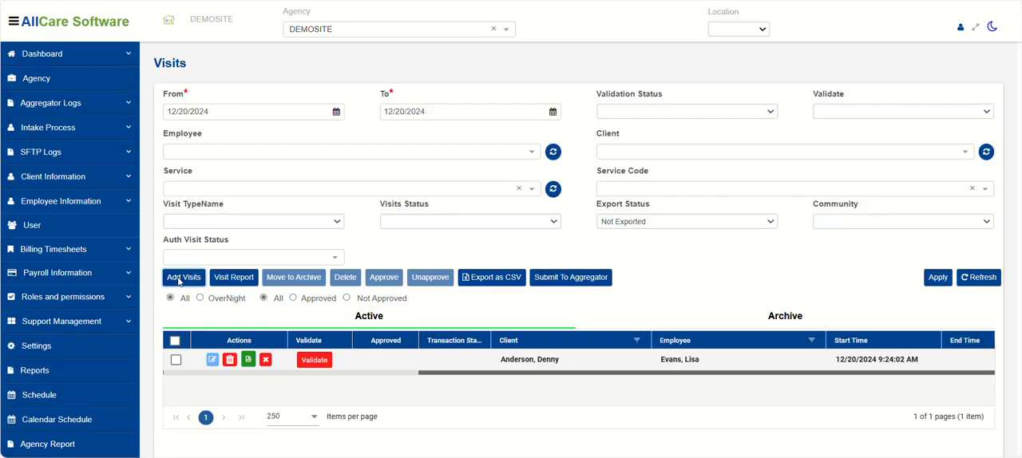
pyautogui.click(125, 132)
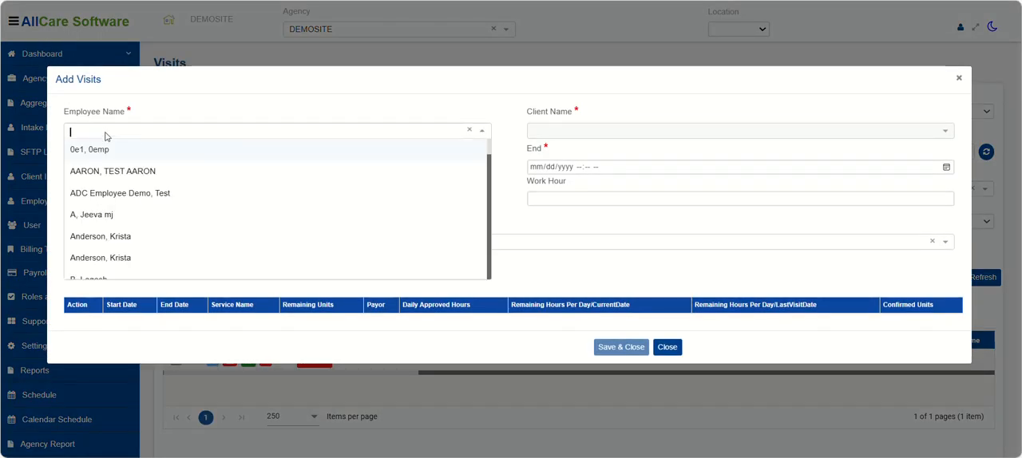
pyautogui.click(107, 235)
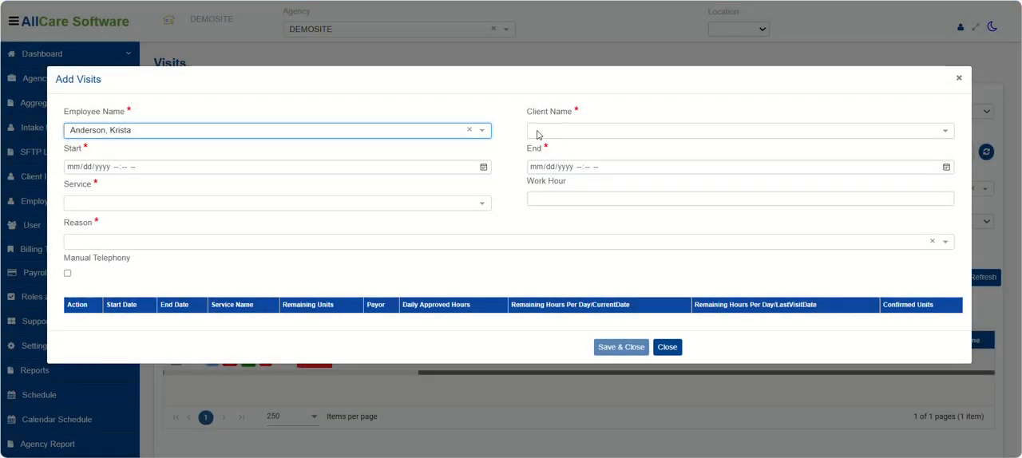
pyautogui.click(540, 131)
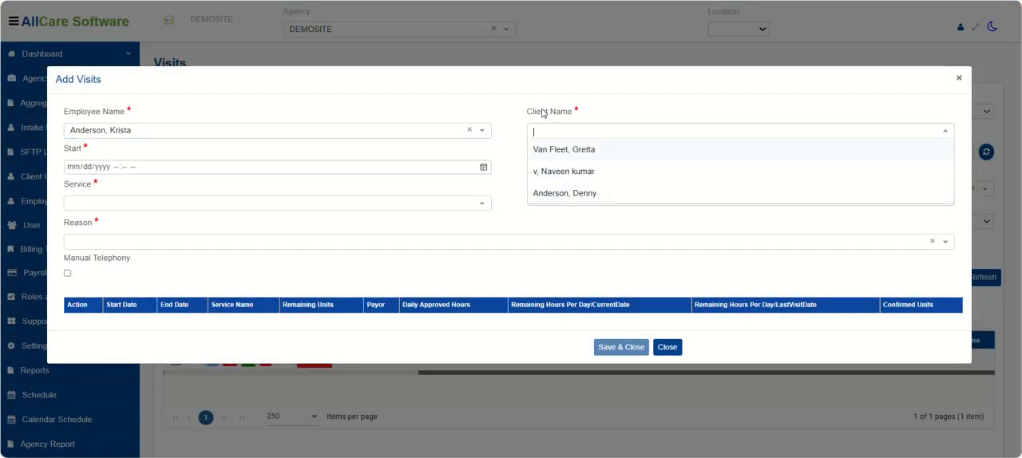
pyautogui.click(565, 196)
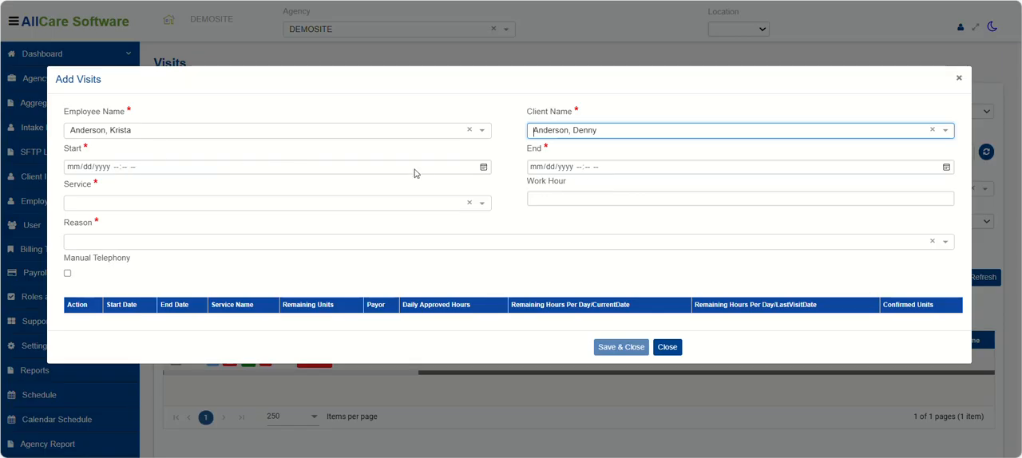
# Set the new visit's start to 12/17/2024 08:30 AM.
pyautogui.click(483, 167)
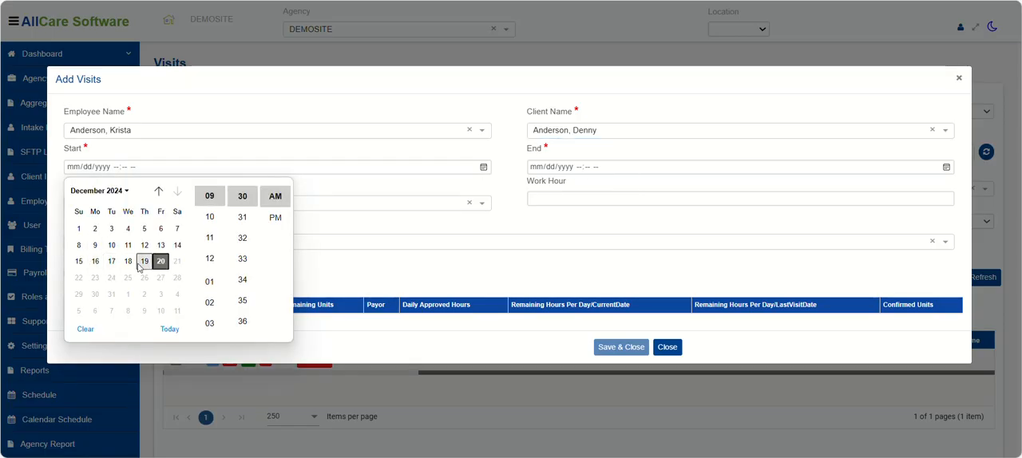
pyautogui.click(111, 262)
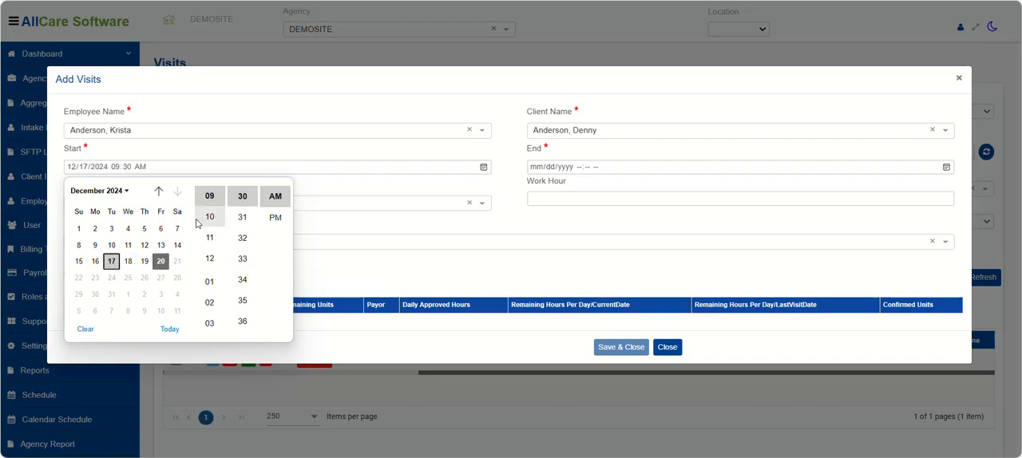
pyautogui.scroll(2, 209, 247)
pyautogui.click(209, 252)
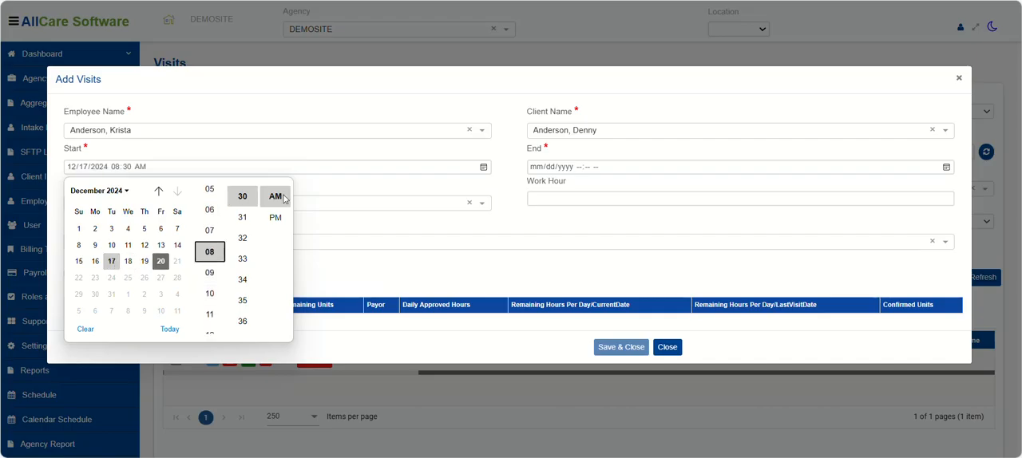
pyautogui.click(440, 169)
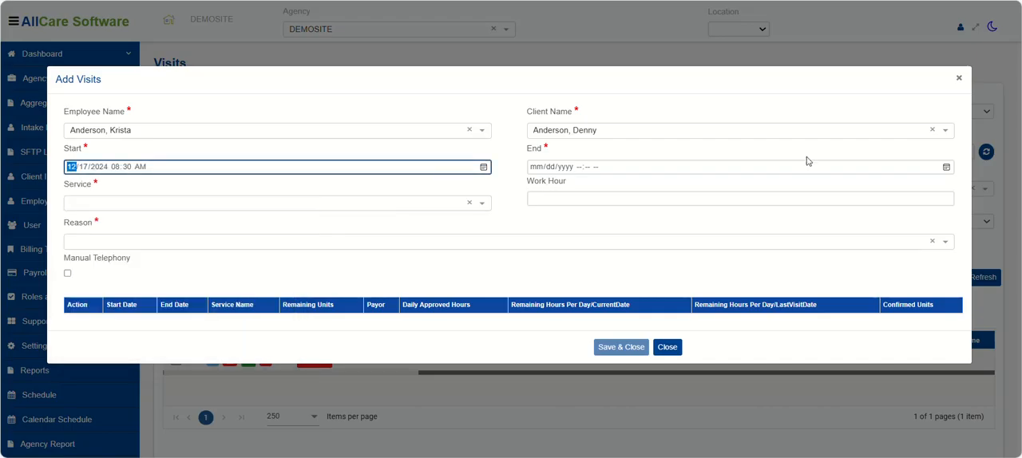
# Set the new visit's end to 12/17/2024 09:31 AM.
pyautogui.click(947, 167)
pyautogui.click(575, 261)
pyautogui.click(672, 199)
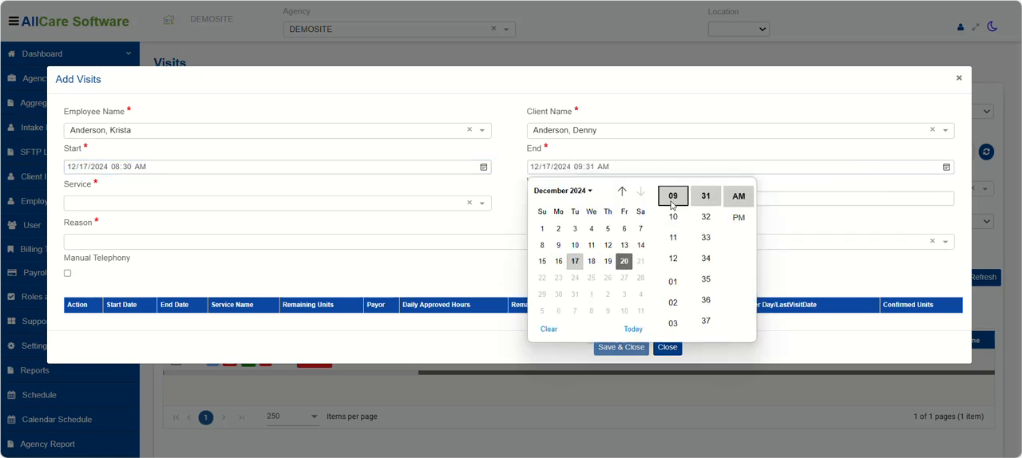
pyautogui.click(739, 197)
pyautogui.click(778, 119)
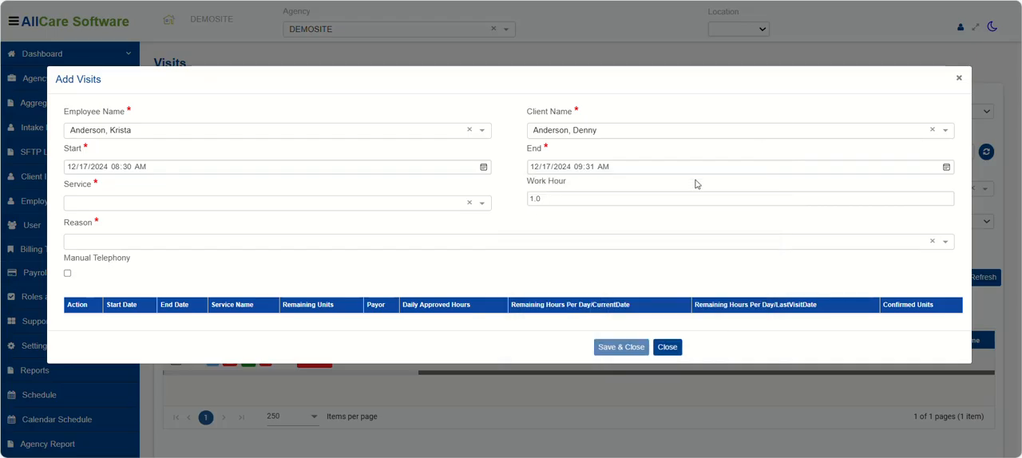
# Choose Homemaking as the new visit's service and 222-Others as its reason.
pyautogui.click(135, 206)
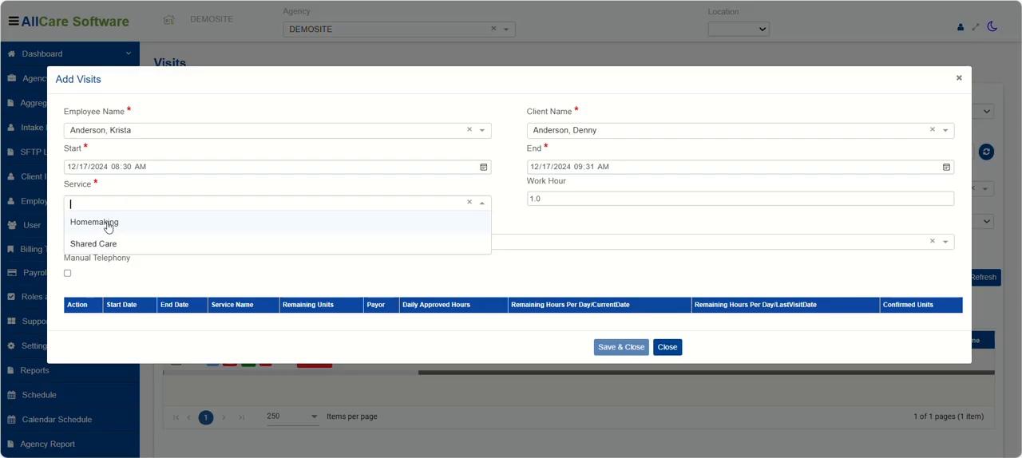
pyautogui.click(105, 230)
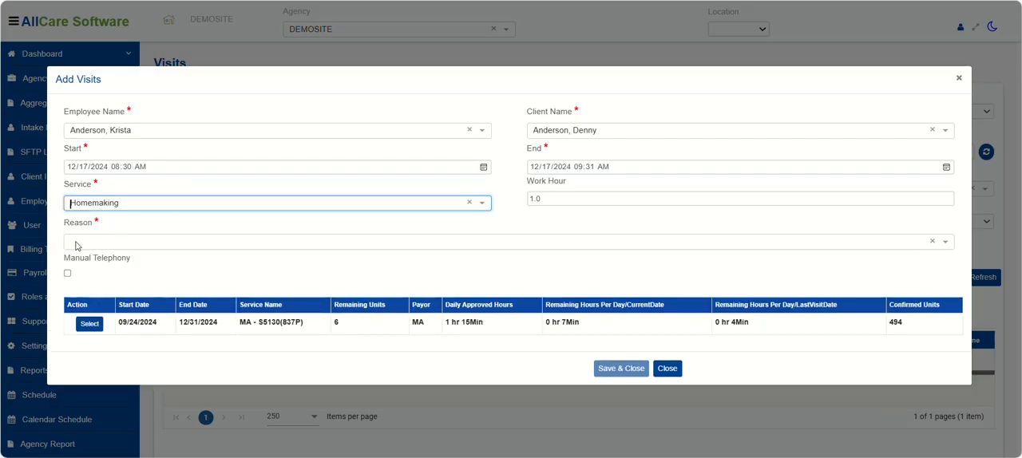
pyautogui.click(81, 243)
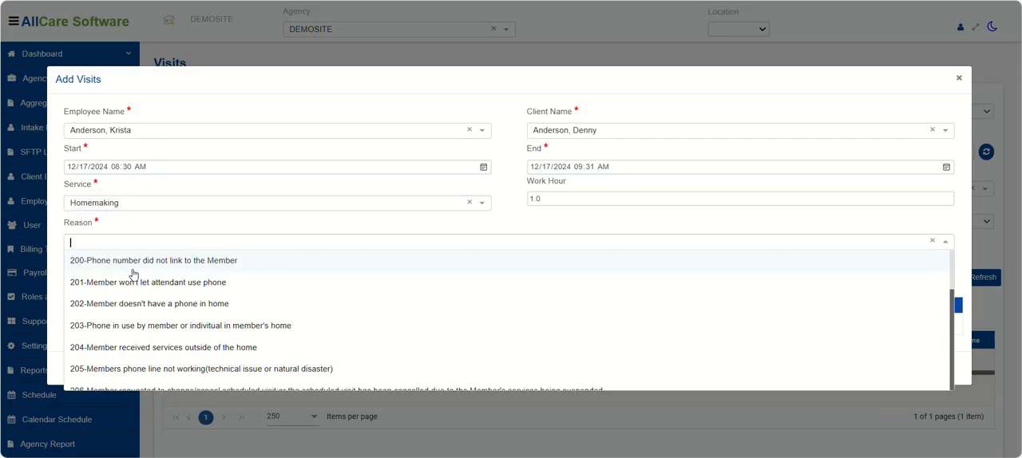
pyautogui.scroll(-3, 153, 281)
pyautogui.scroll(-3, 158, 297)
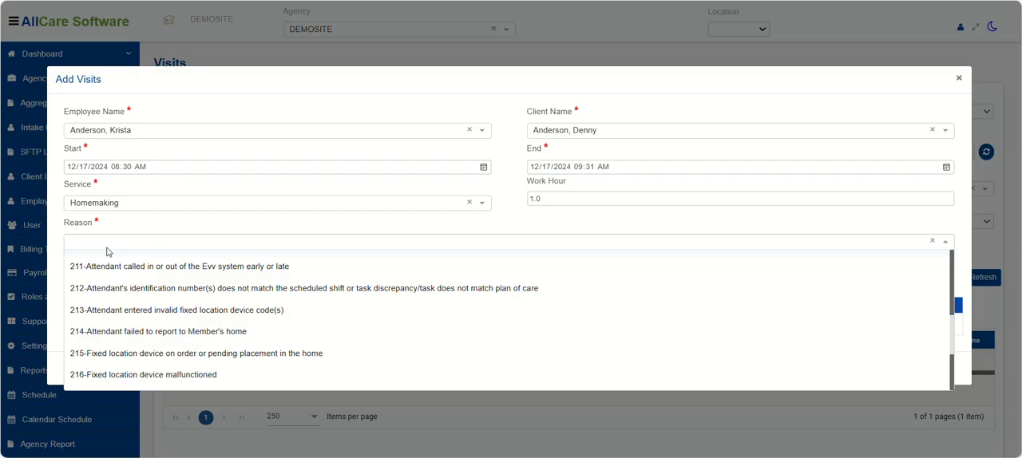
pyautogui.write('22')
pyautogui.click(79, 302)
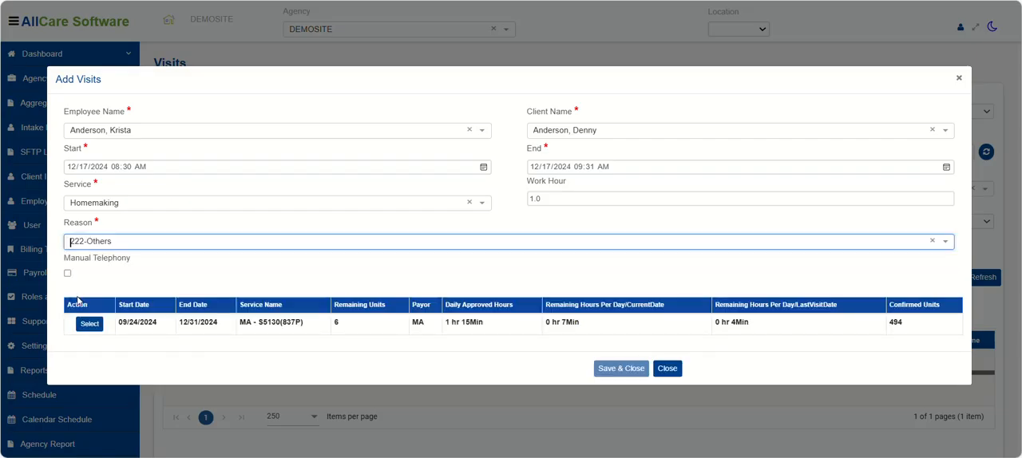
# Select the MA - S5130(837P) authorization for the new visit, then save and close it.
pyautogui.click(90, 326)
pyautogui.click(89, 325)
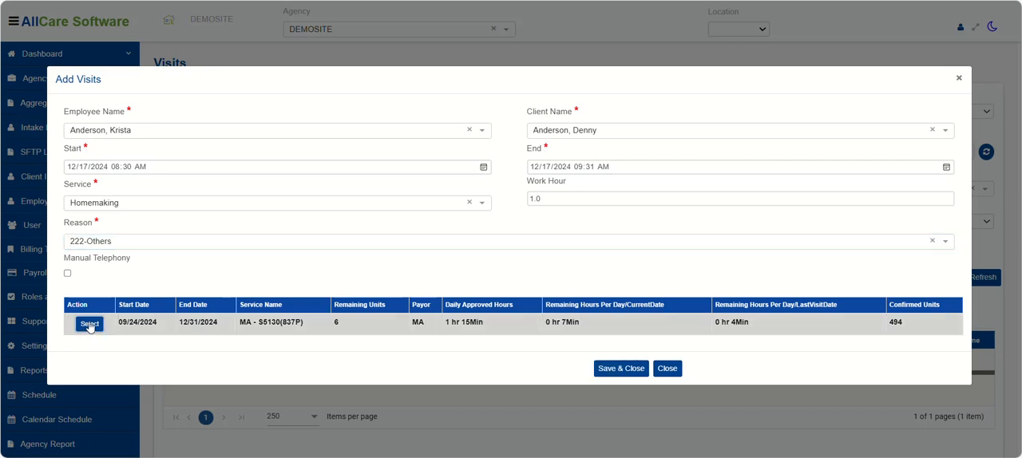
pyautogui.click(616, 368)
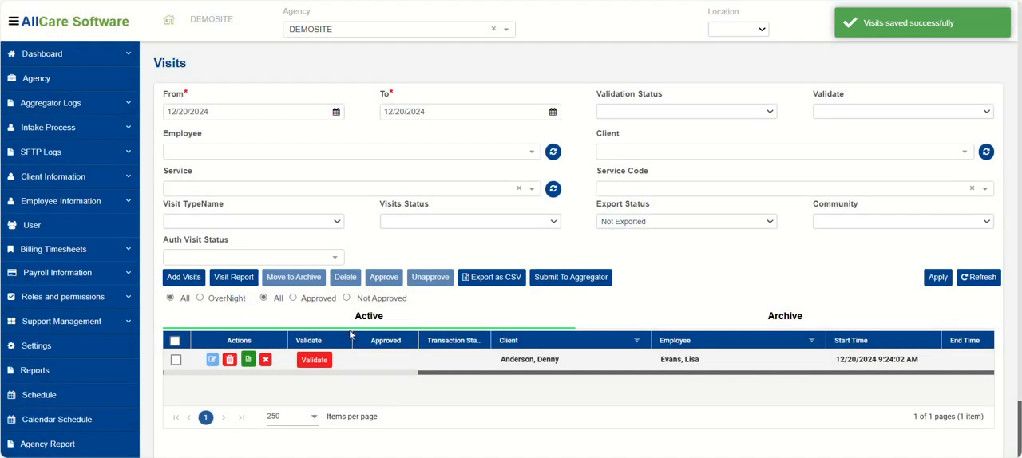
# Filter the visits list to the single day 12/17/2024 to find the manually added visit.
pyautogui.moveTo(235, 109); pyautogui.dragTo(165, 109)
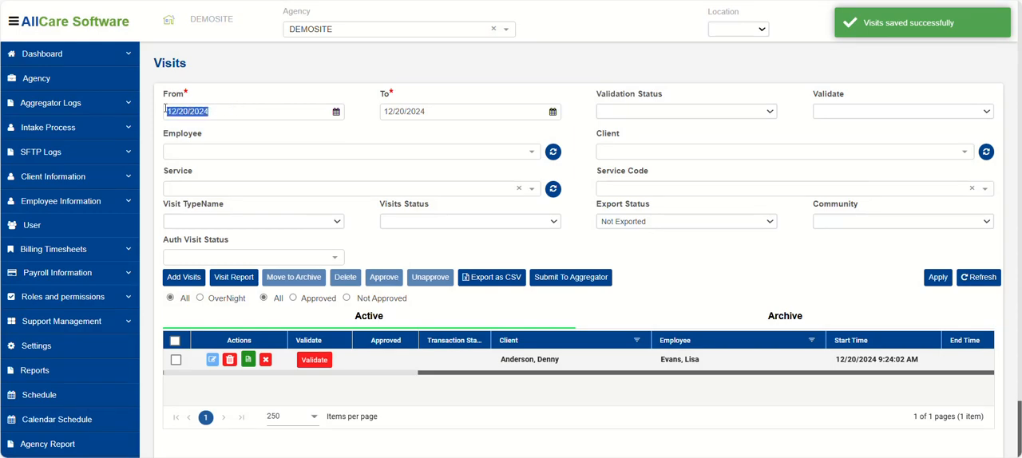
pyautogui.write('12/17/202')
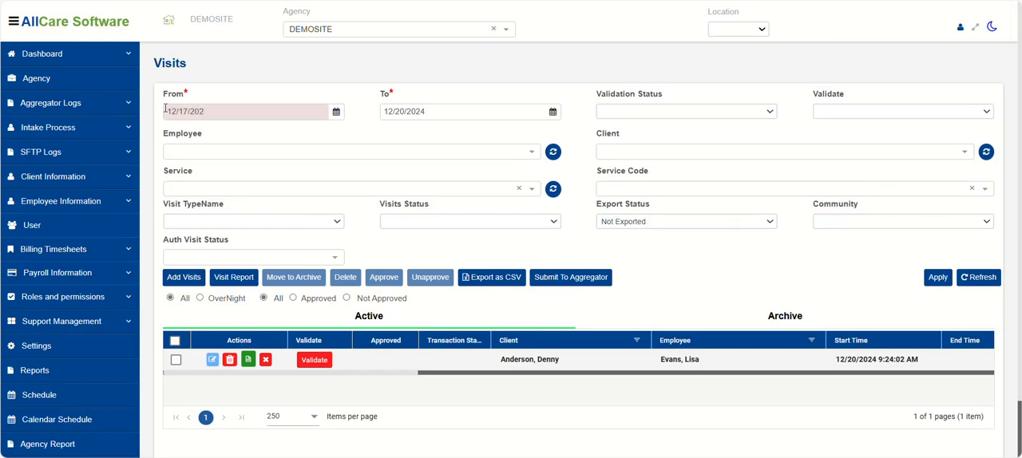
pyautogui.write('4')
pyautogui.press('Tab')
pyautogui.press('Tab')
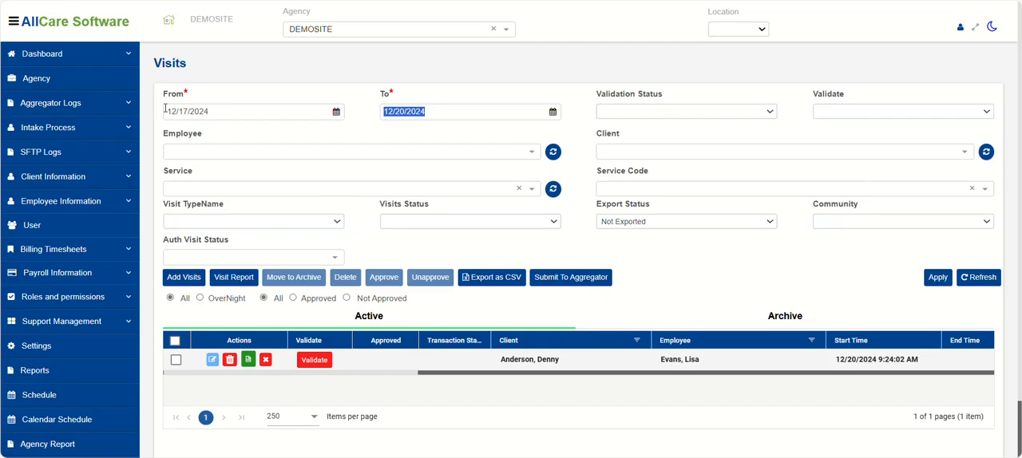
pyautogui.write('12/17/2024')
pyautogui.press('Tab')
pyautogui.click(937, 277)
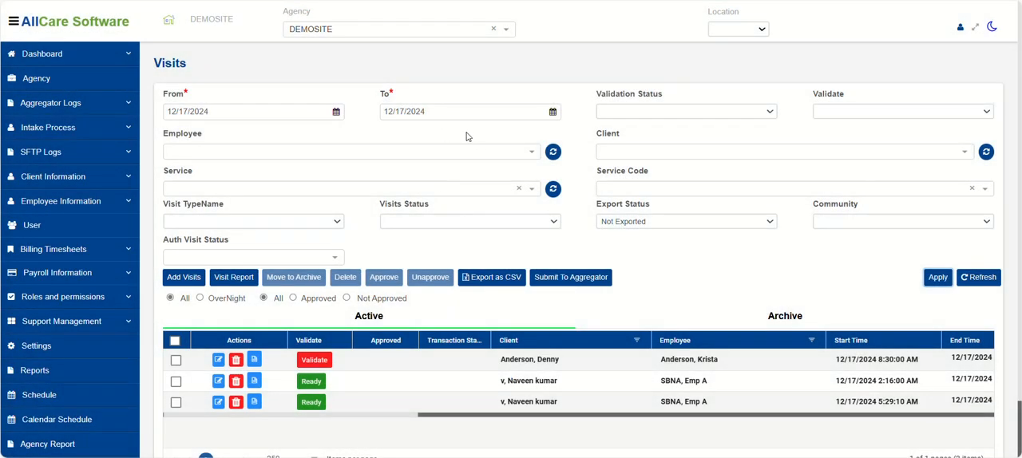
# Widen the visits date filter to run from 12/15/2024 to 12/18/2024 and apply it.
pyautogui.tripleClick(240, 113)
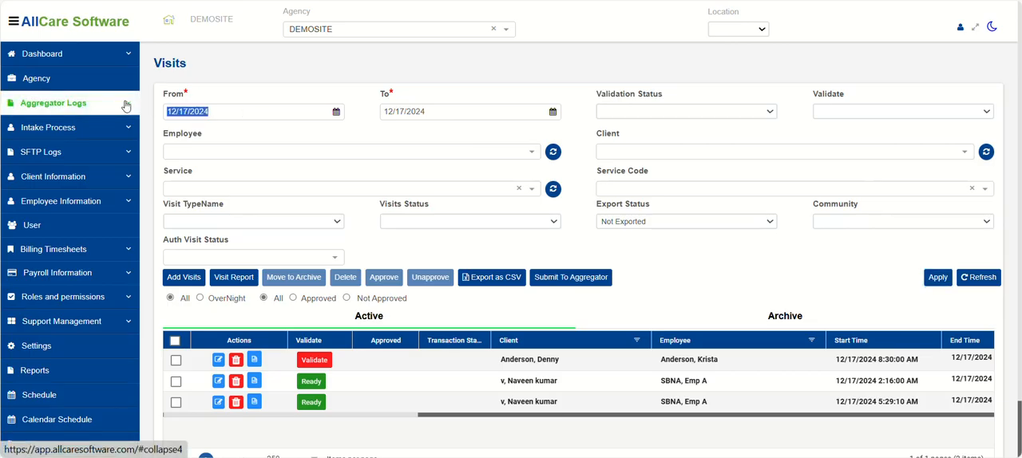
pyautogui.write('1')
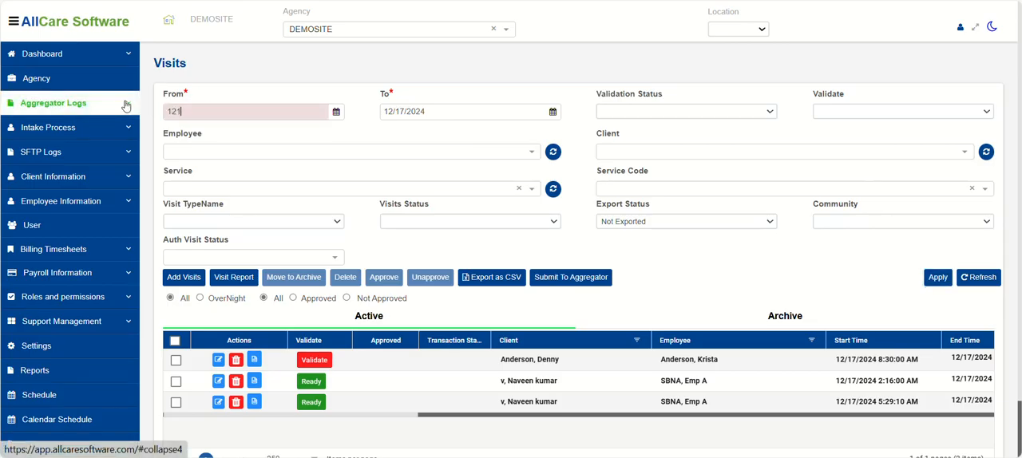
pyautogui.write('2/15/2024')
pyautogui.press('Tab')
pyautogui.press('Tab')
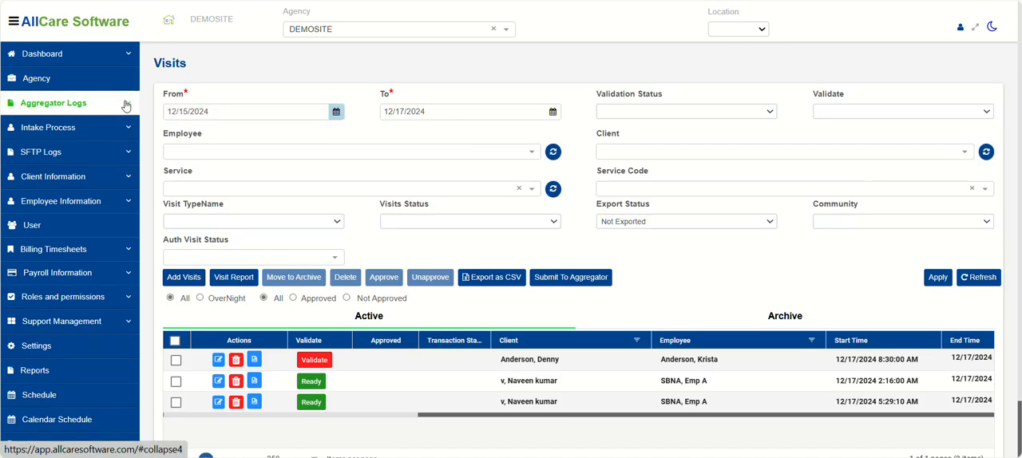
pyautogui.write('12/18/2024')
pyautogui.press('Tab')
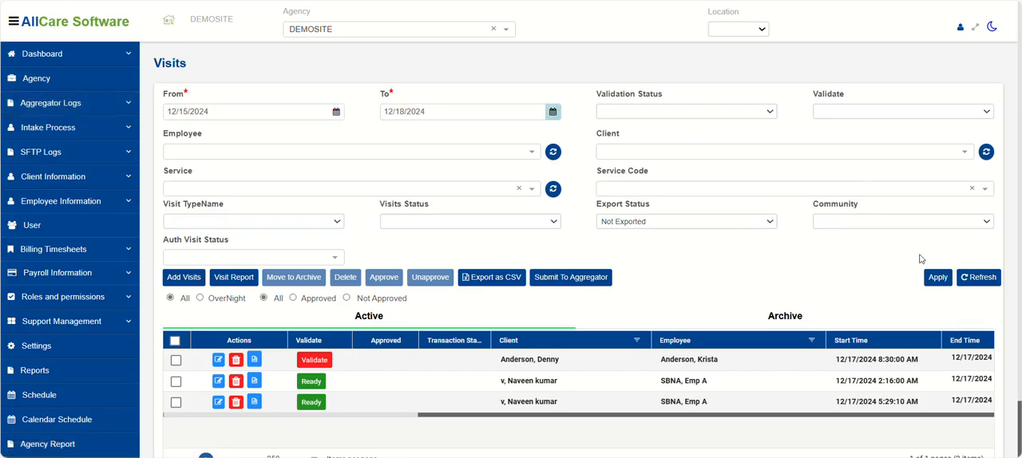
pyautogui.click(937, 277)
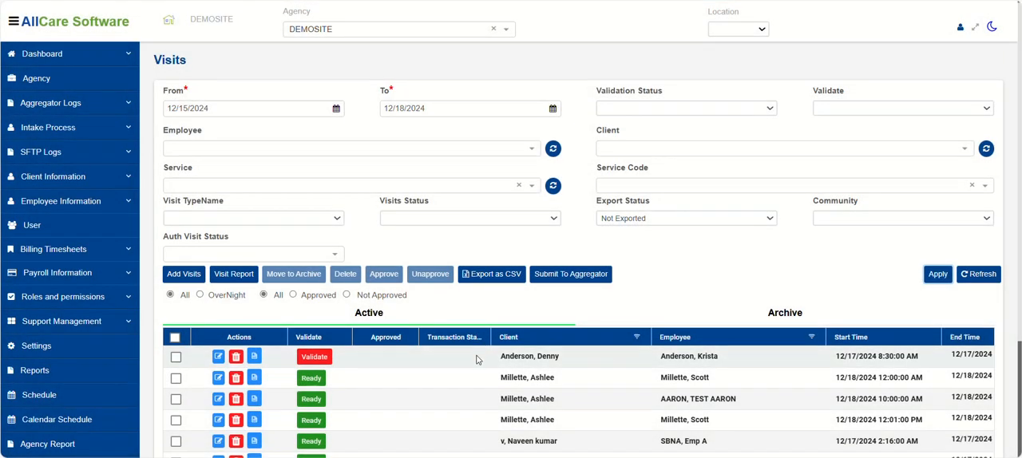
# Check the validation status of the manually added 8:30 AM visit and review its signature, activities and location columns.
pyautogui.scroll(-1, 477, 361)
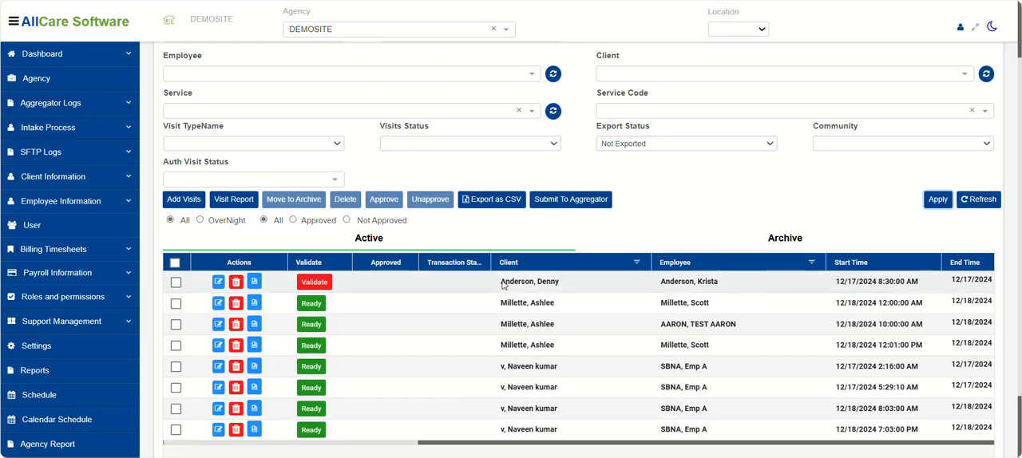
pyautogui.click(315, 284)
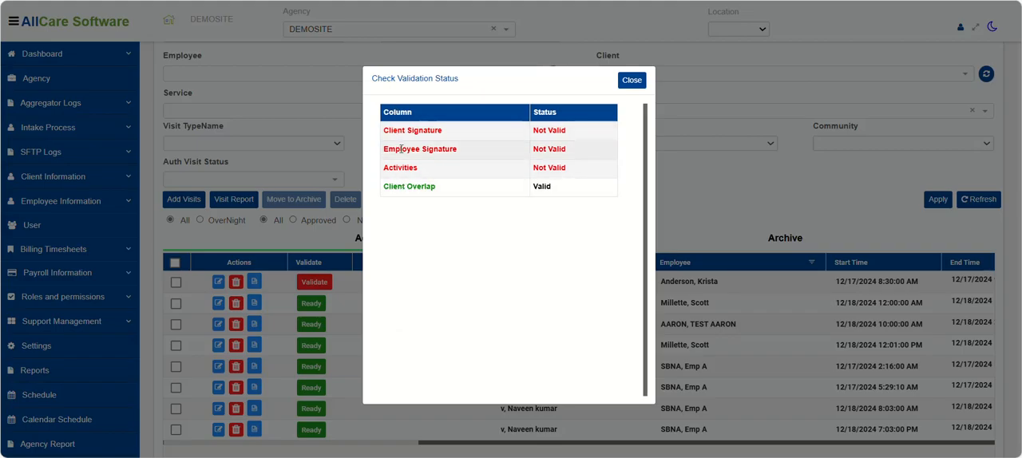
pyautogui.click(633, 81)
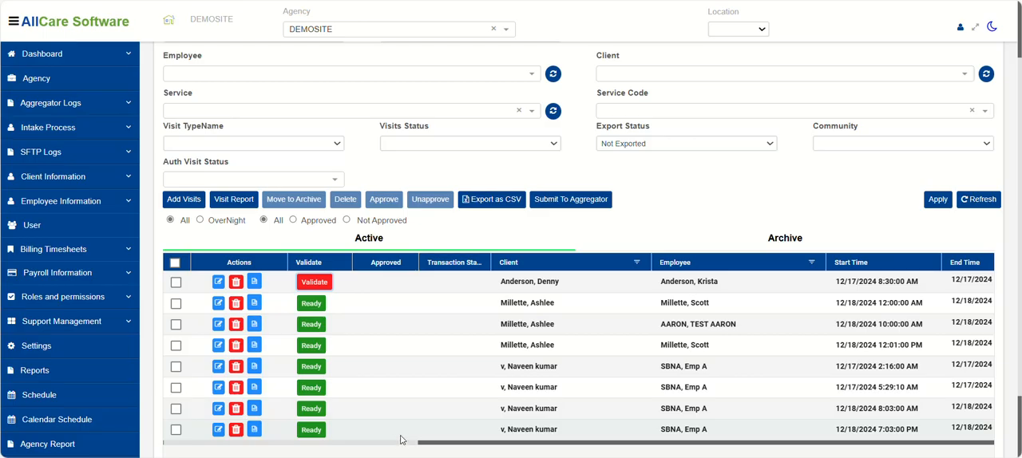
pyautogui.moveTo(405, 448); pyautogui.dragTo(708, 456)
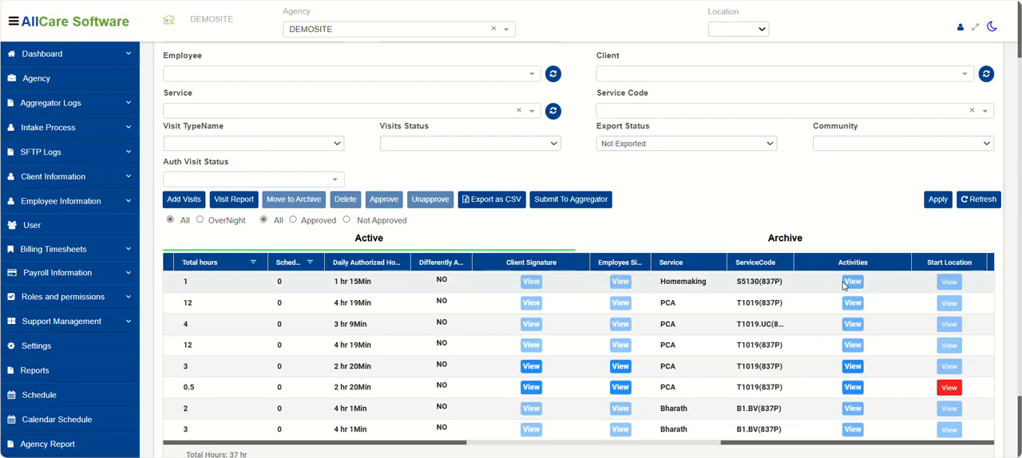
pyautogui.moveTo(468, 444); pyautogui.dragTo(160, 449)
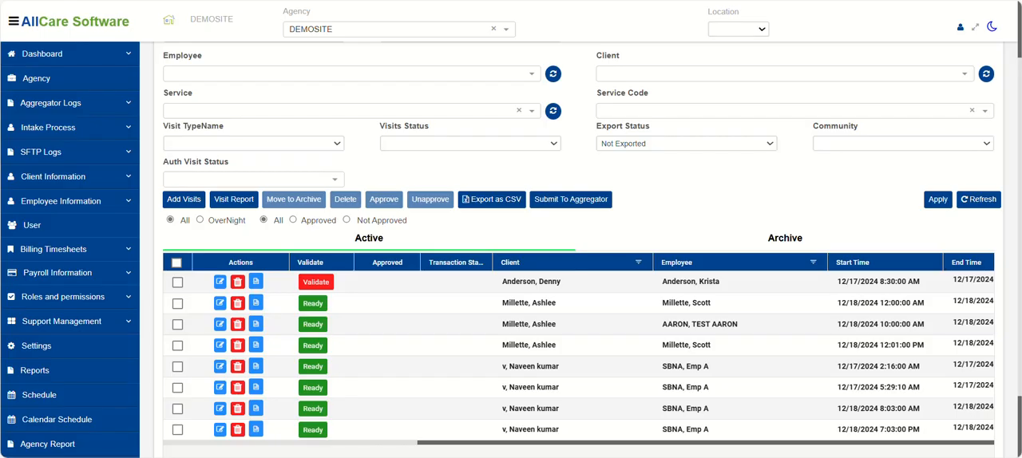
# Filter the visits list from 12/20/2024 to 12/20/2024, view the note of the listed visit and close it.
pyautogui.scroll(1, 213, 62)
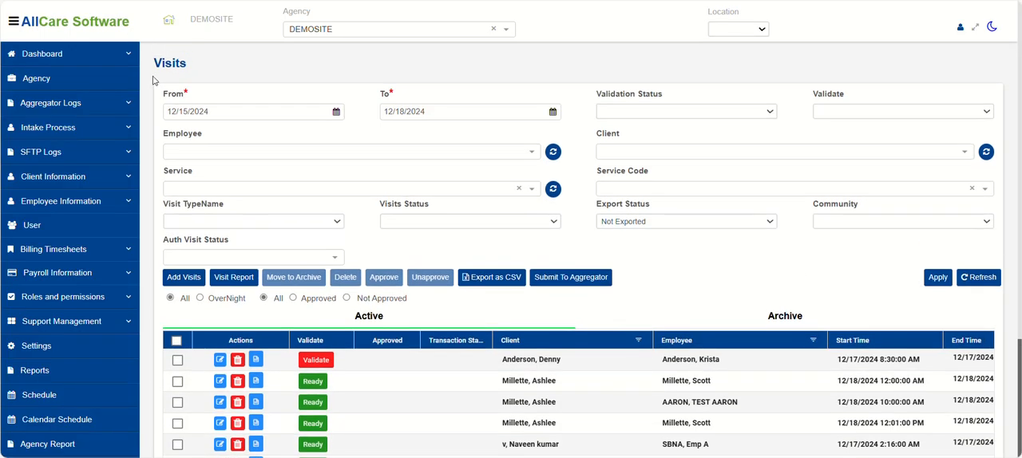
pyautogui.moveTo(246, 112); pyautogui.dragTo(141, 122)
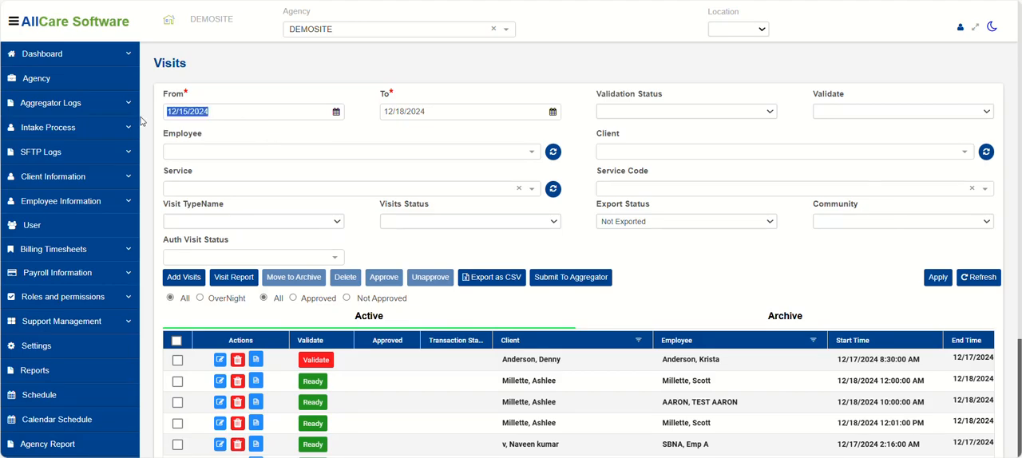
pyautogui.write('12/20/2')
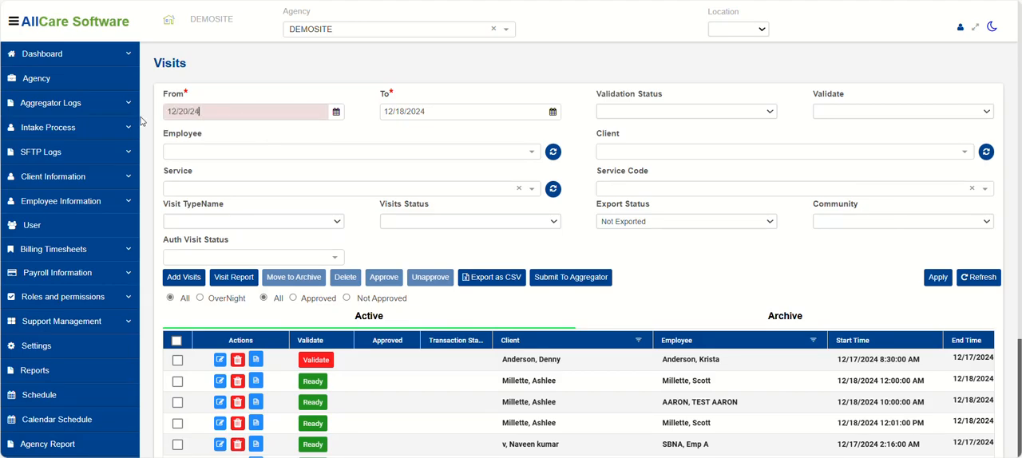
pyautogui.write('024')
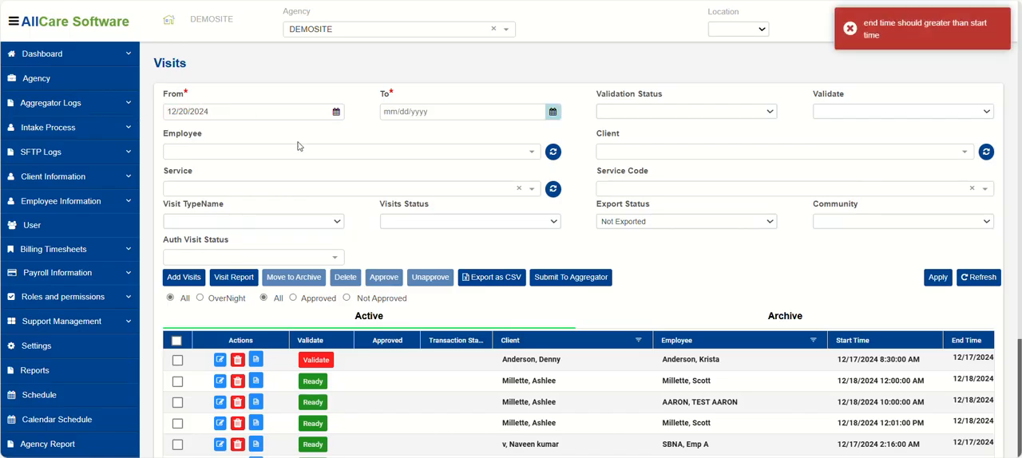
pyautogui.click(383, 111)
pyautogui.write('12/20/2024')
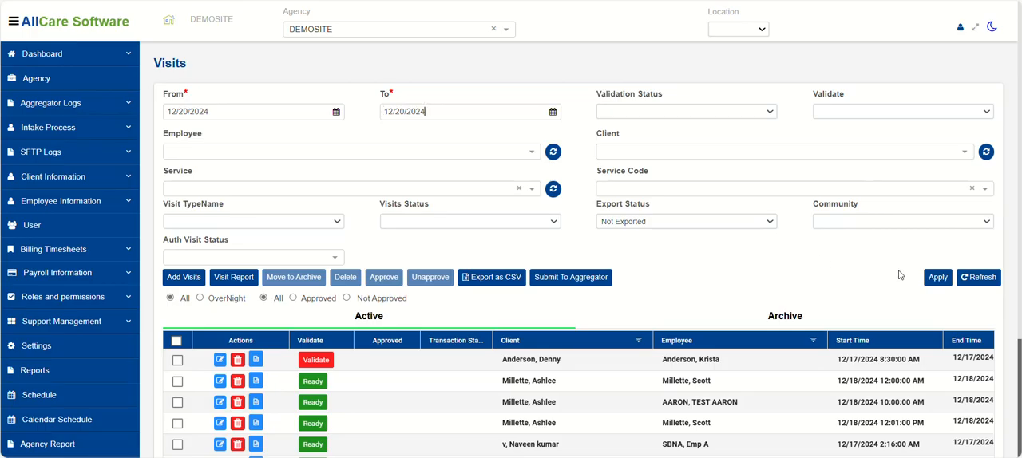
pyautogui.click(938, 277)
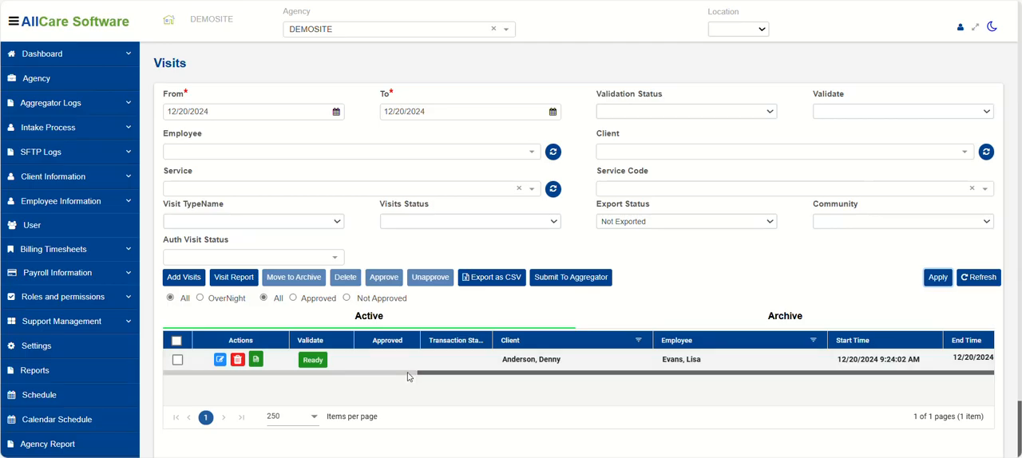
pyautogui.click(256, 361)
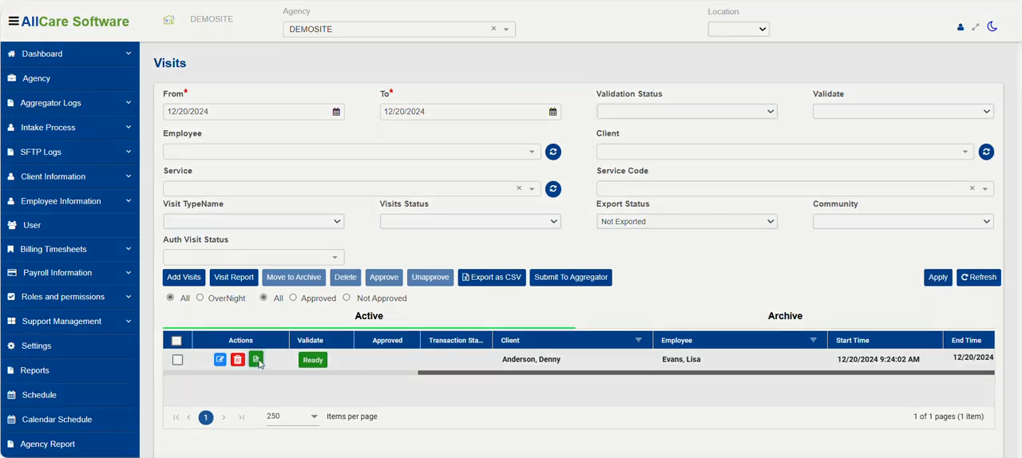
pyautogui.click(630, 197)
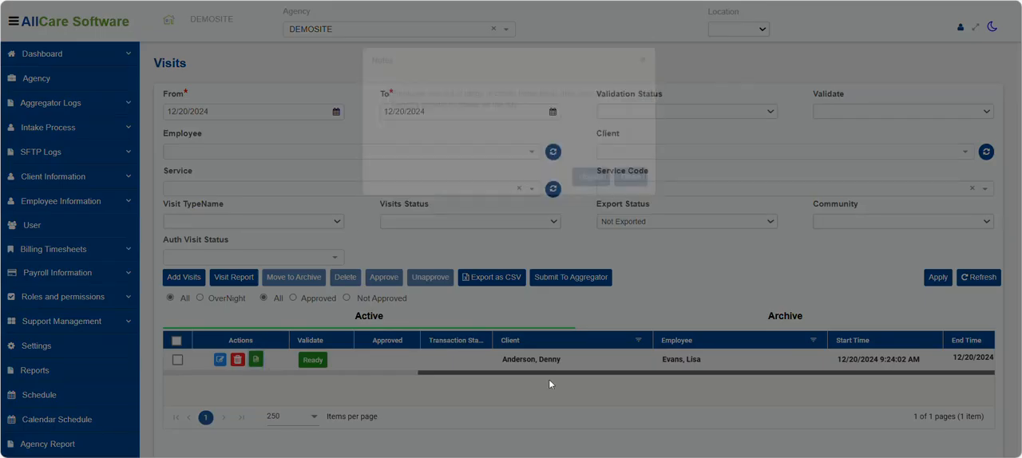
# View the client signature and the employee signature of the listed 12/20/2024 visit, closing each signature window.
pyautogui.hscroll(3, 386, 378)
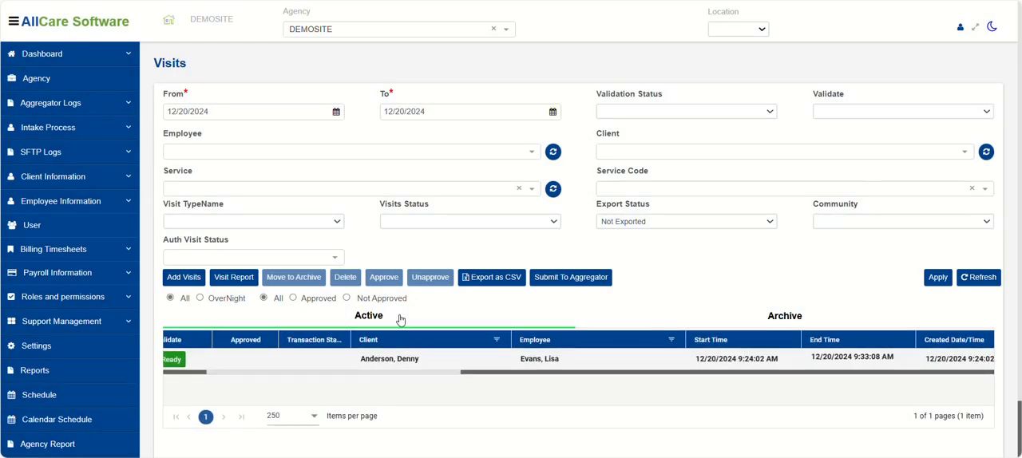
pyautogui.moveTo(411, 376); pyautogui.dragTo(488, 375)
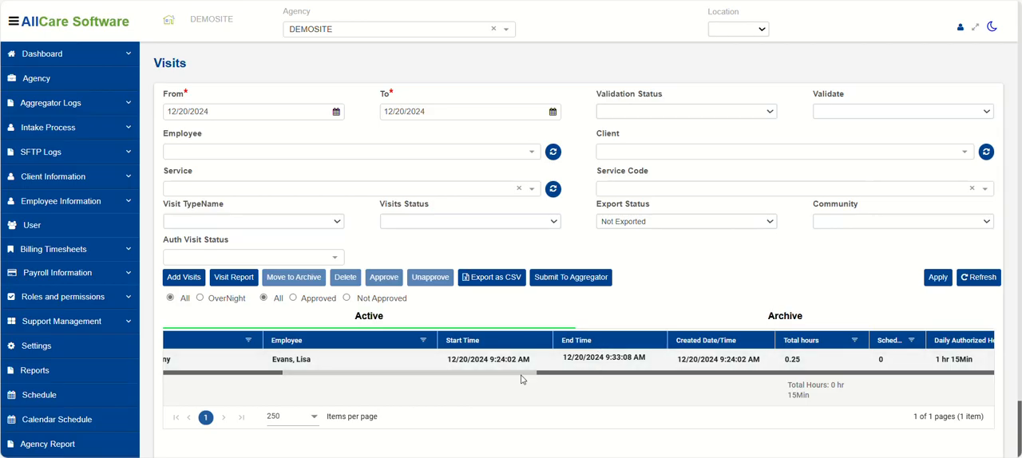
pyautogui.moveTo(484, 376); pyautogui.dragTo(545, 381)
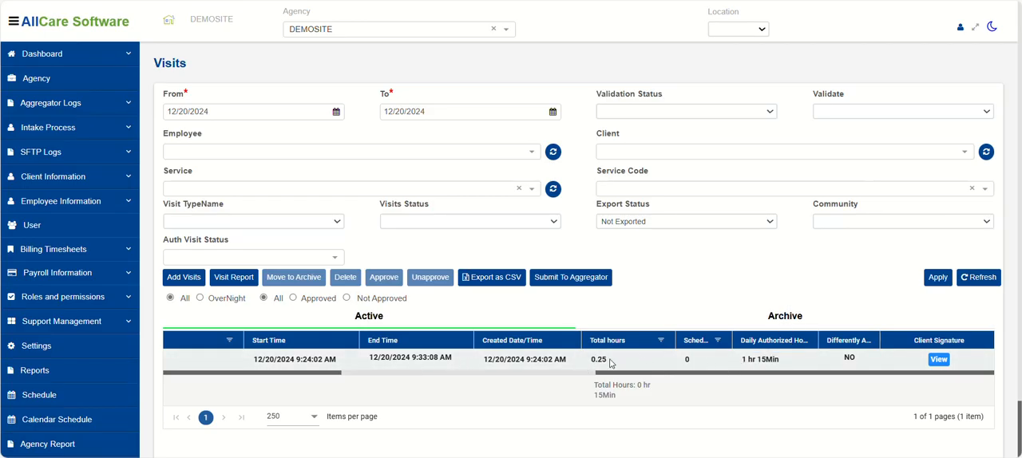
pyautogui.moveTo(580, 374); pyautogui.dragTo(691, 384)
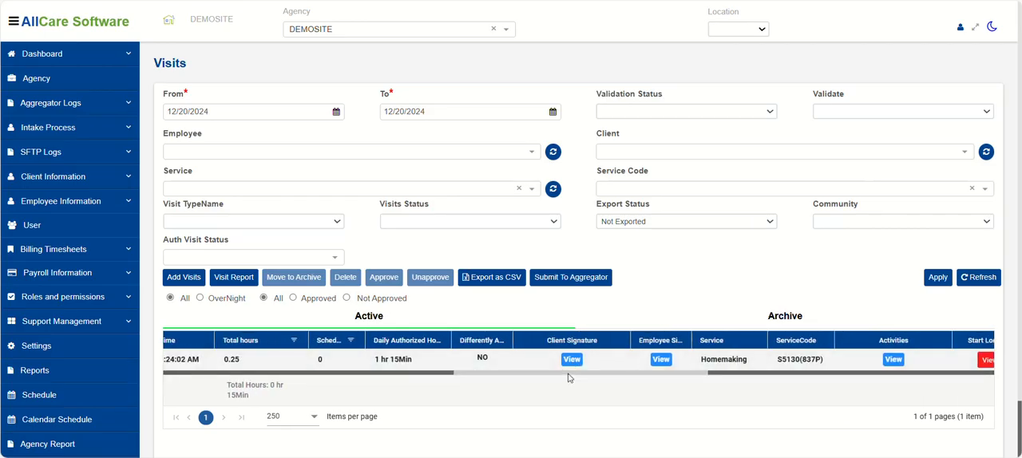
pyautogui.moveTo(568, 378); pyautogui.dragTo(595, 379)
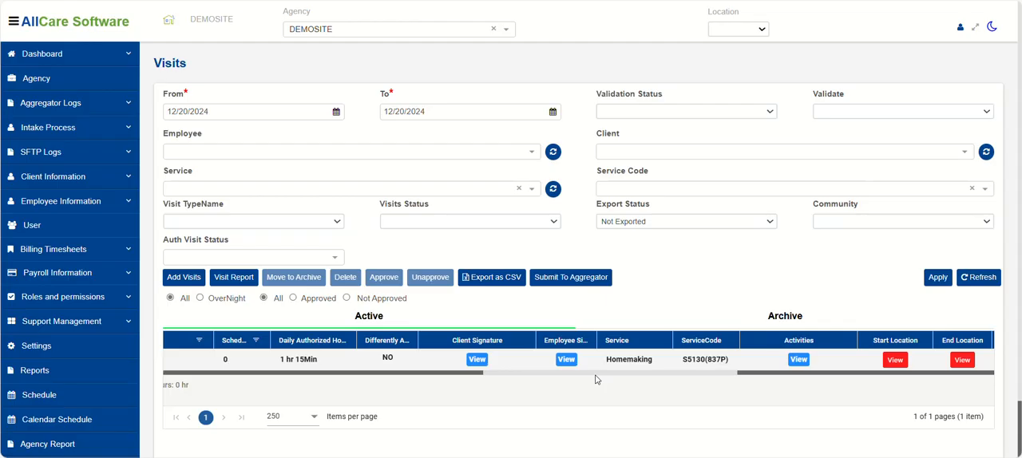
pyautogui.click(482, 361)
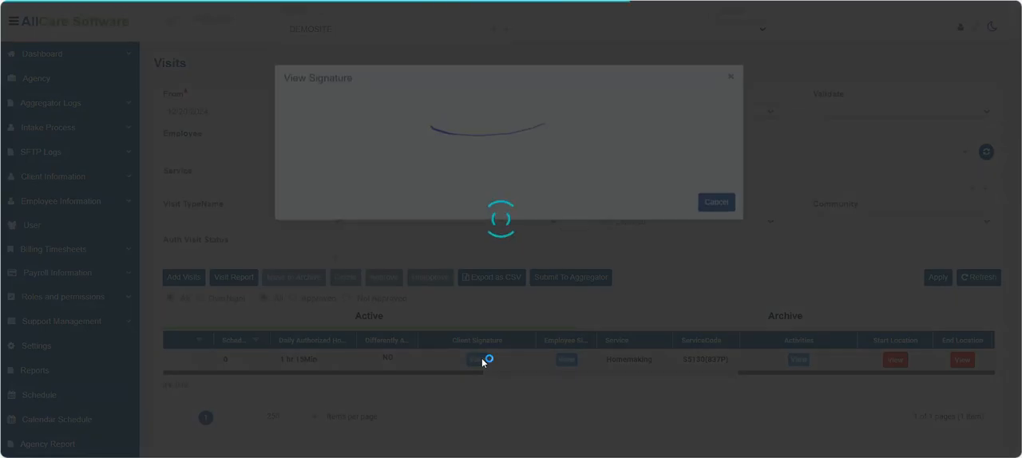
pyautogui.click(730, 78)
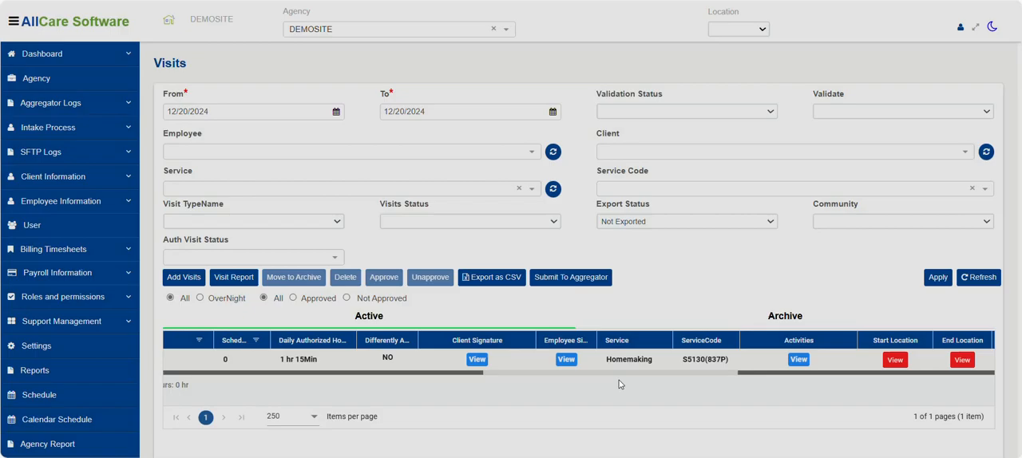
pyautogui.click(566, 361)
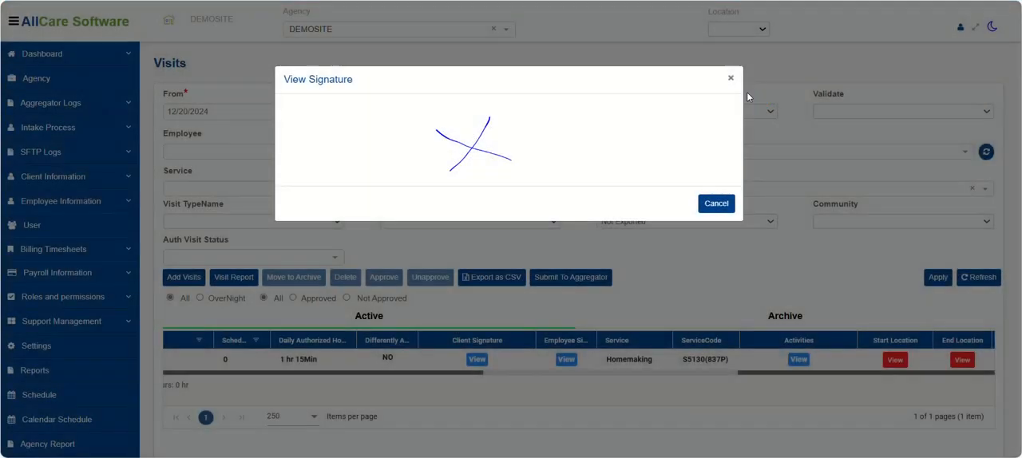
pyautogui.click(730, 79)
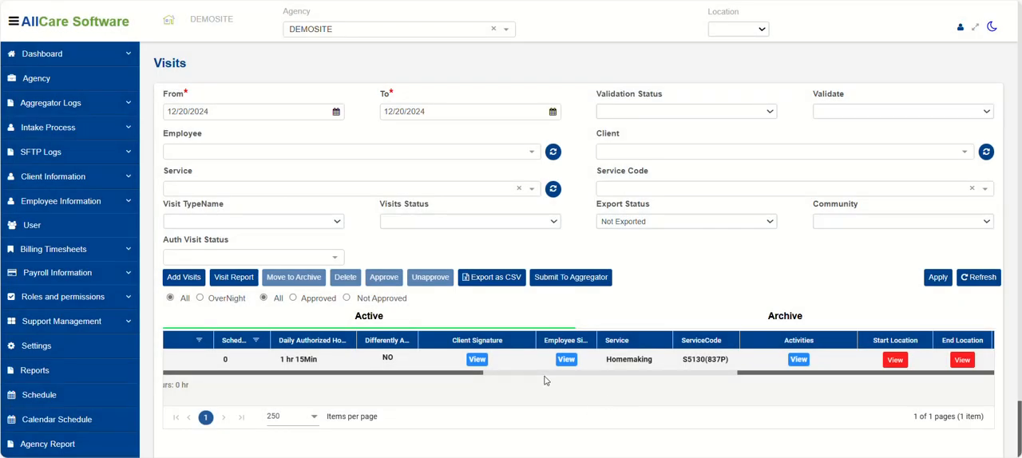
# View the activities recorded for the listed visit and close the activities list.
pyautogui.moveTo(559, 379); pyautogui.dragTo(642, 385)
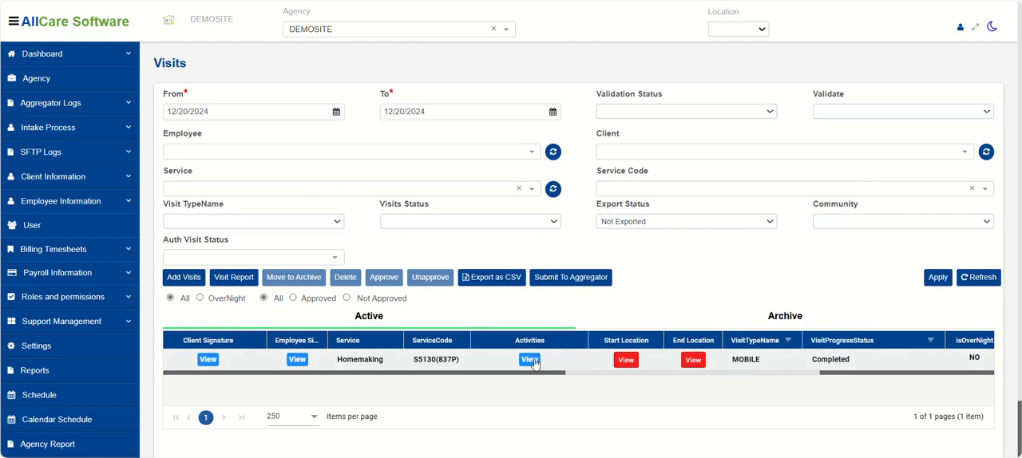
pyautogui.click(529, 360)
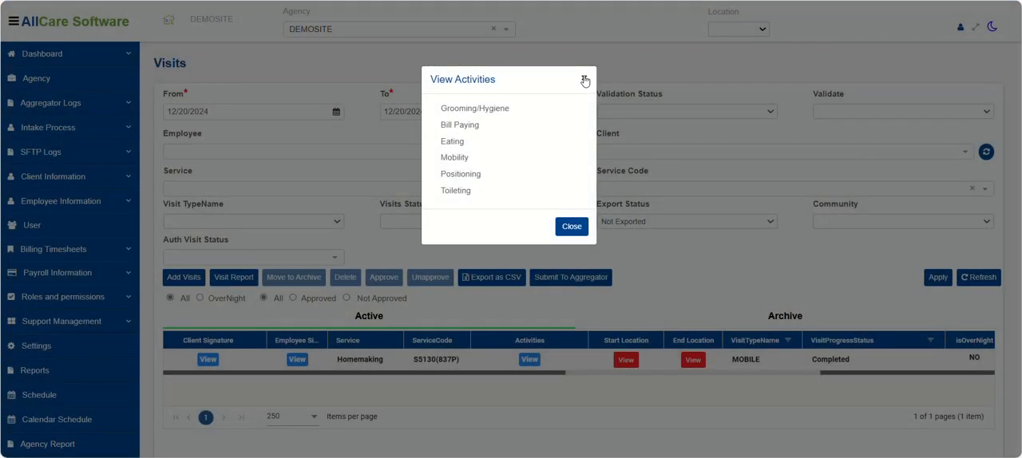
pyautogui.click(584, 77)
# Open the visit's end location on a full-screen map, compare its marker with the client location marker, and close the map.
pyautogui.moveTo(575, 374); pyautogui.dragTo(581, 376)
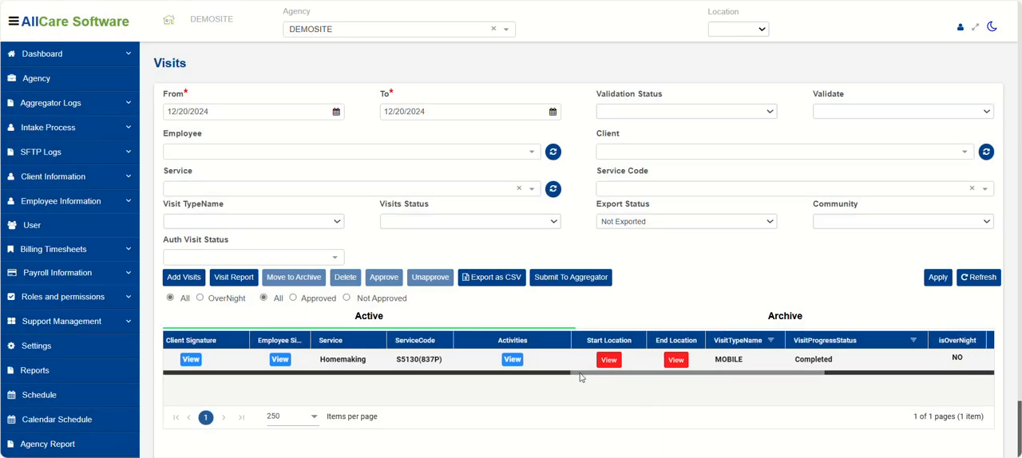
pyautogui.click(676, 361)
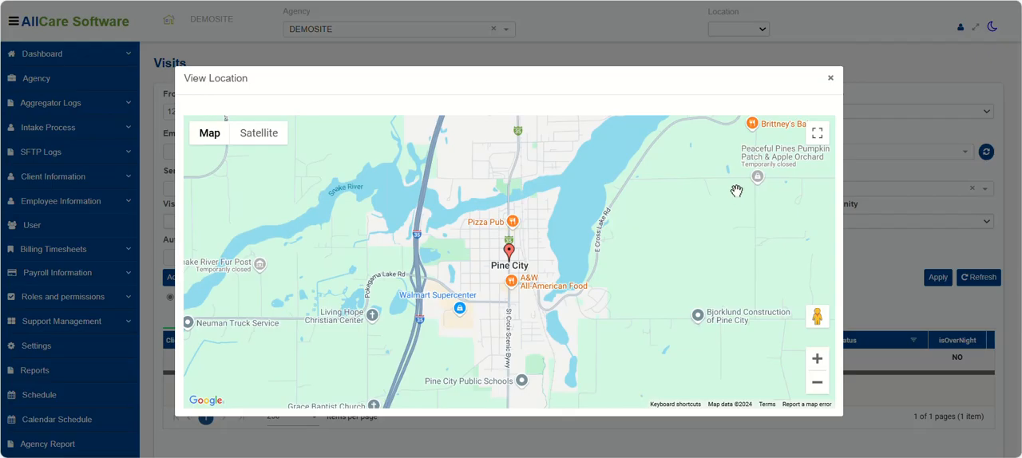
pyautogui.click(818, 133)
pyautogui.scroll(-5, 565, 244)
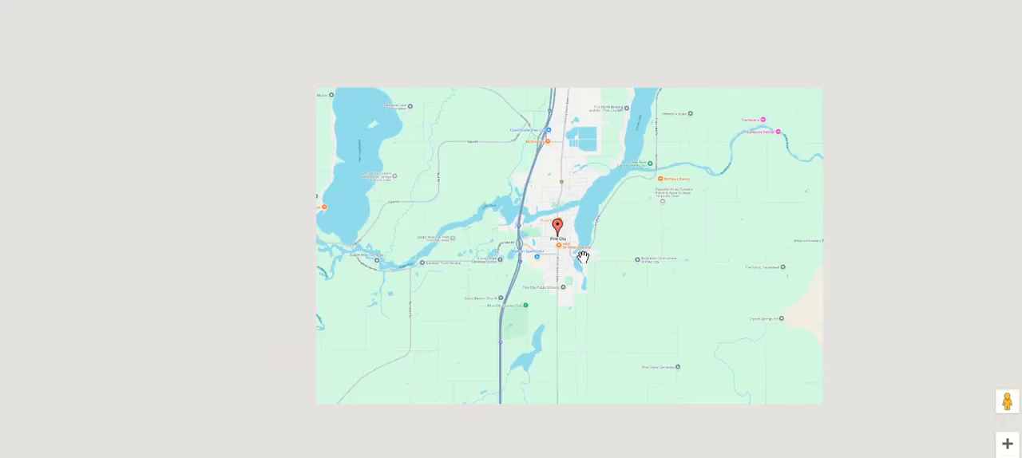
pyautogui.scroll(-8, 565, 244)
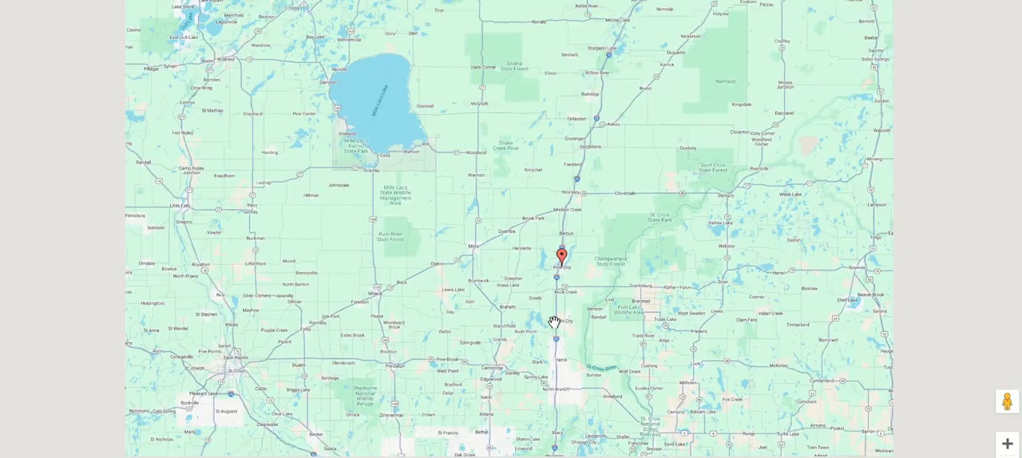
pyautogui.scroll(-6, 531, 395)
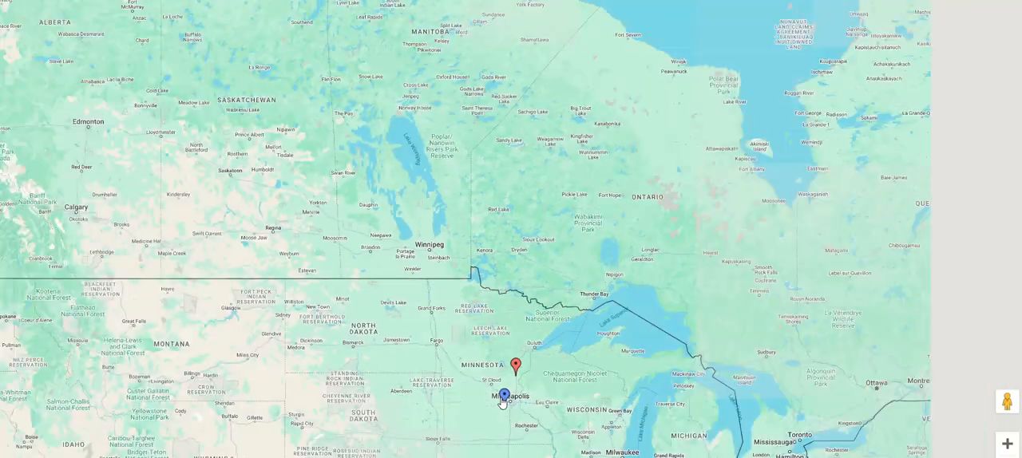
pyautogui.scroll(-3, 516, 370)
pyautogui.scroll(10, 516, 415)
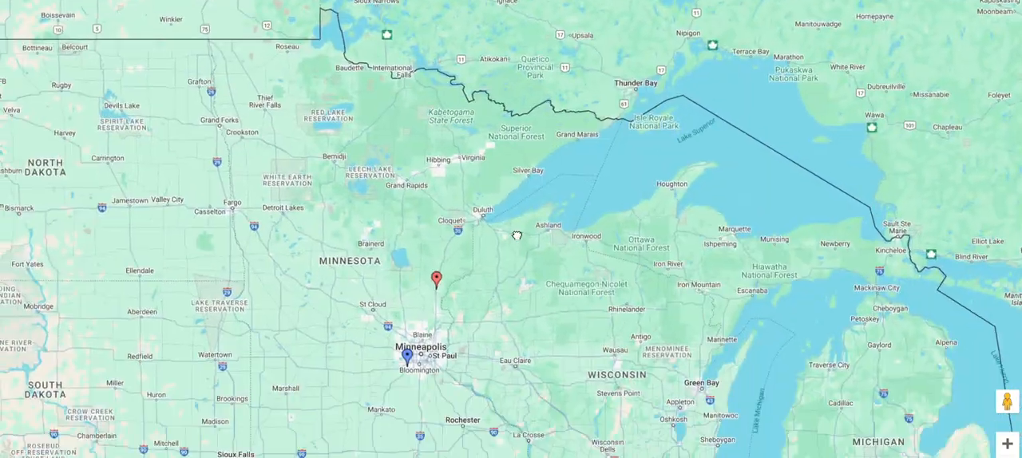
pyautogui.moveTo(517, 235); pyautogui.dragTo(541, 155)
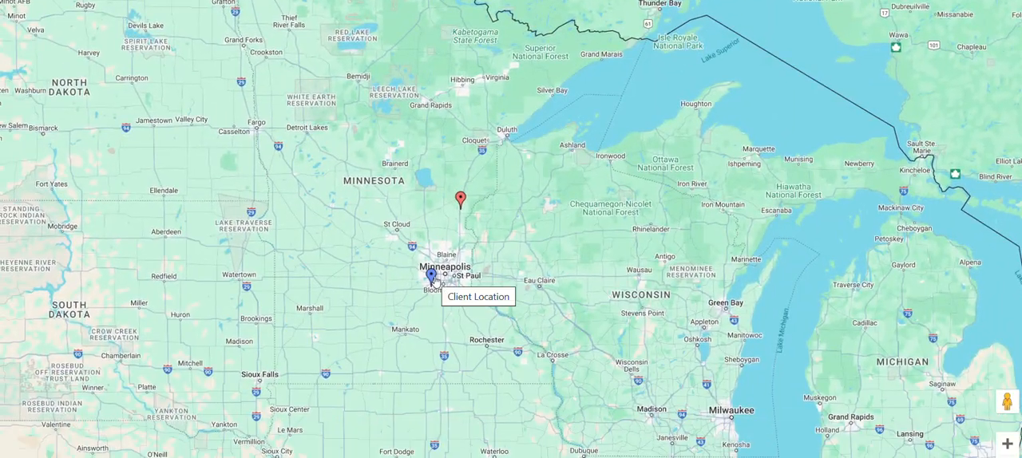
pyautogui.press('Escape')
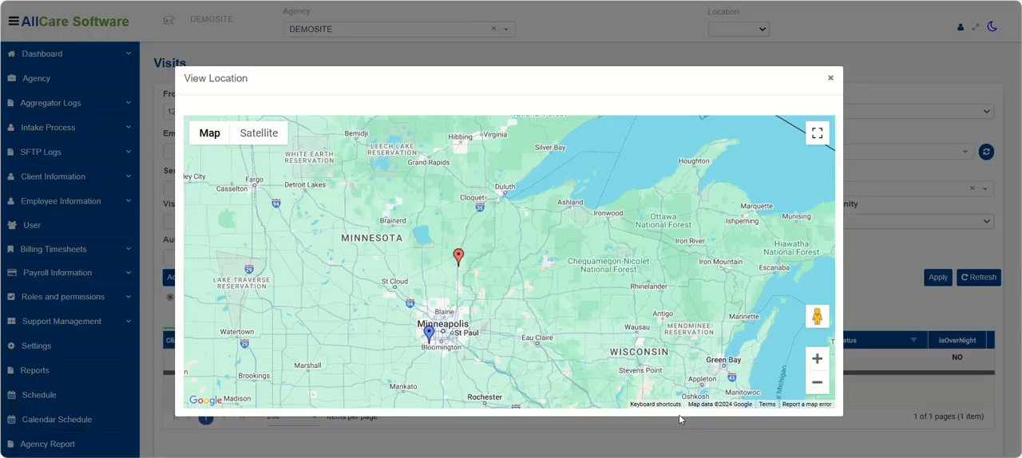
pyautogui.click(830, 78)
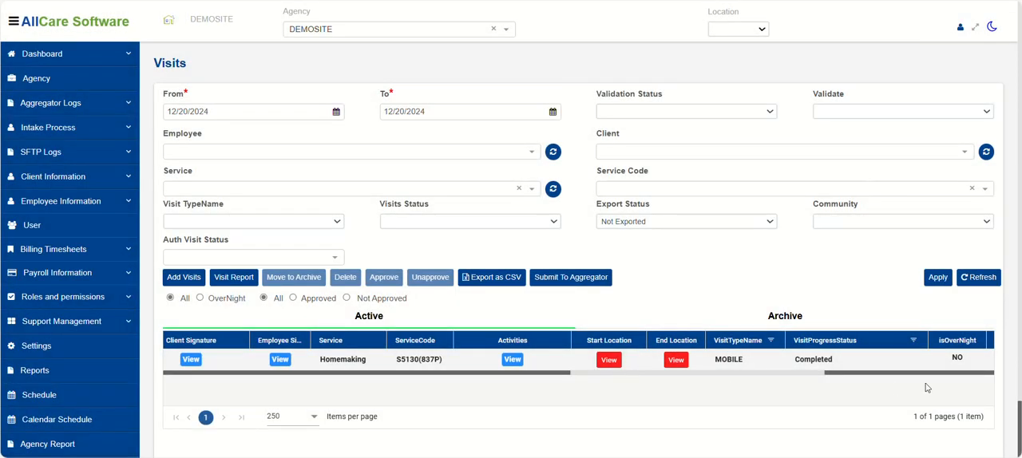
# Generate a Bi-Weekly visit report for the employee and client of the listed visit.
pyautogui.moveTo(738, 374); pyautogui.dragTo(158, 371)
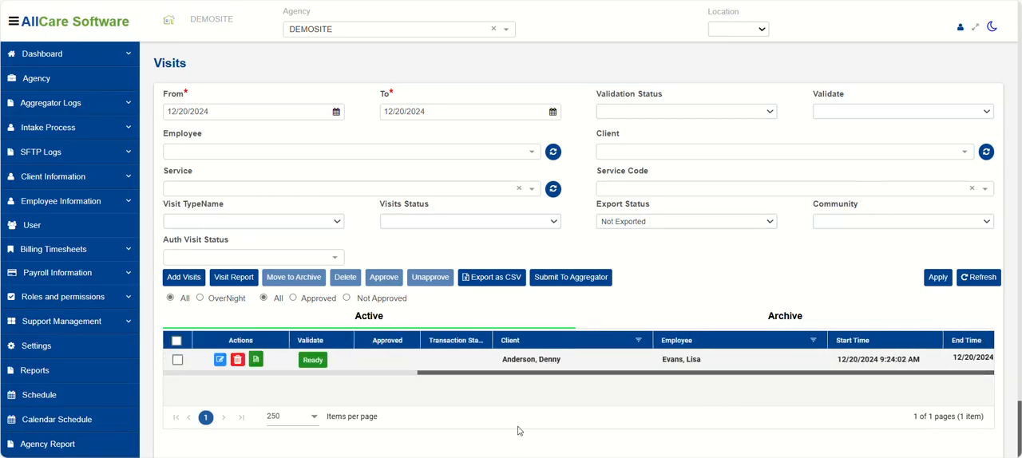
pyautogui.click(227, 281)
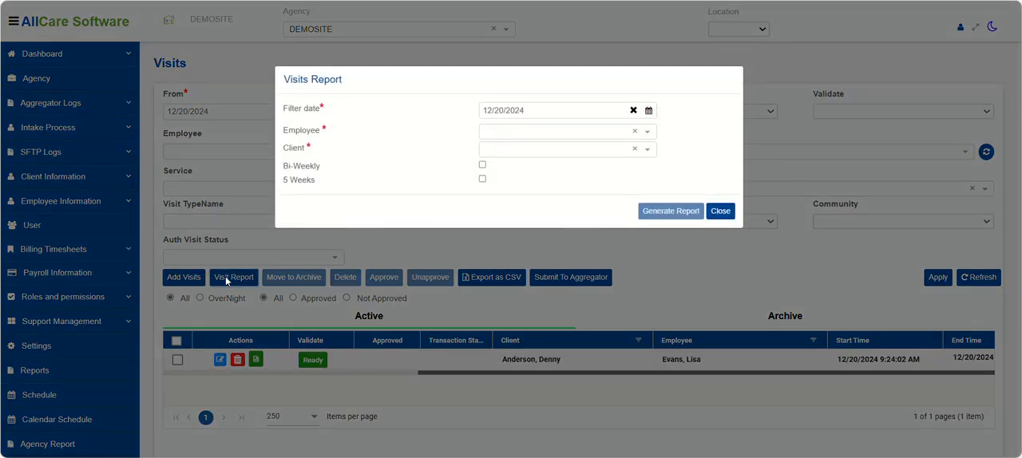
pyautogui.click(492, 134)
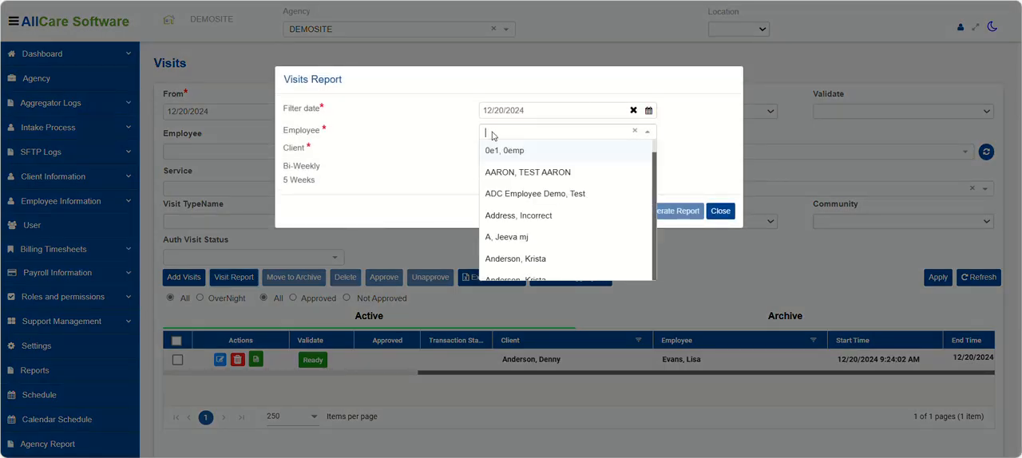
pyautogui.write('lis')
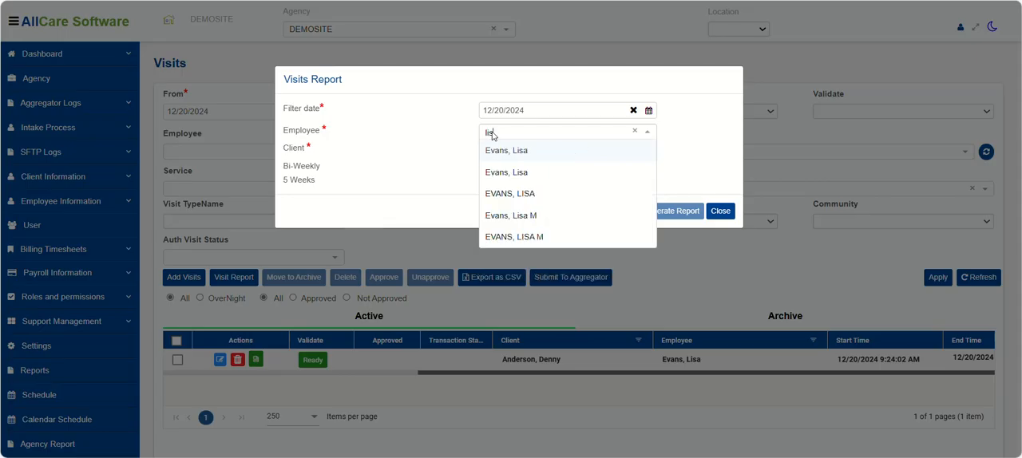
pyautogui.click(505, 149)
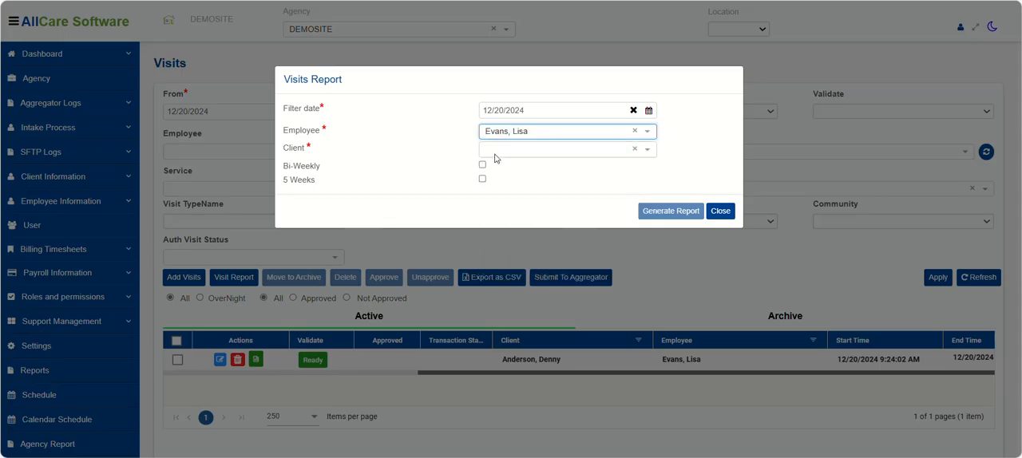
pyautogui.click(496, 156)
pyautogui.write('denn')
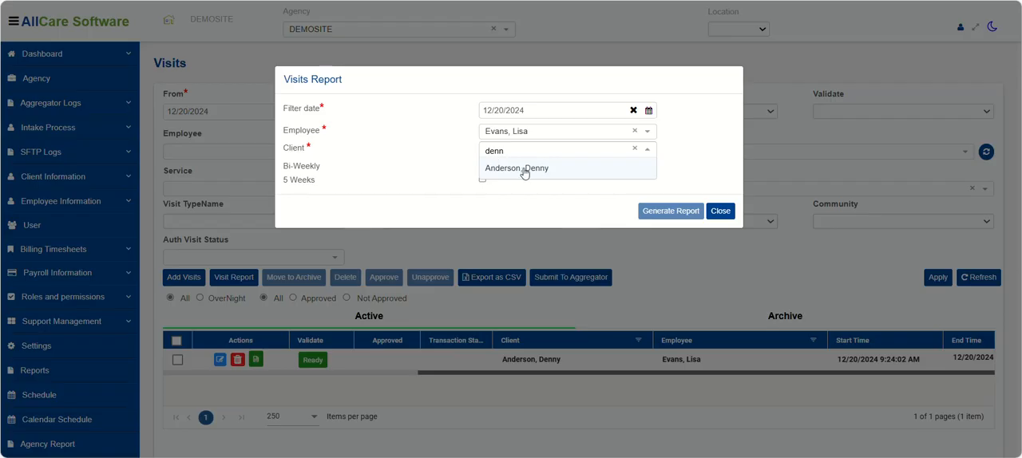
pyautogui.click(525, 168)
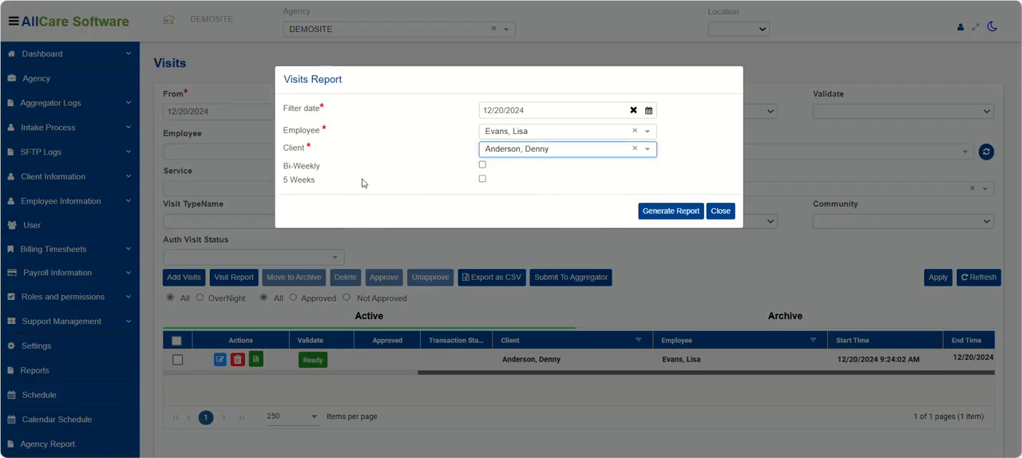
pyautogui.click(482, 165)
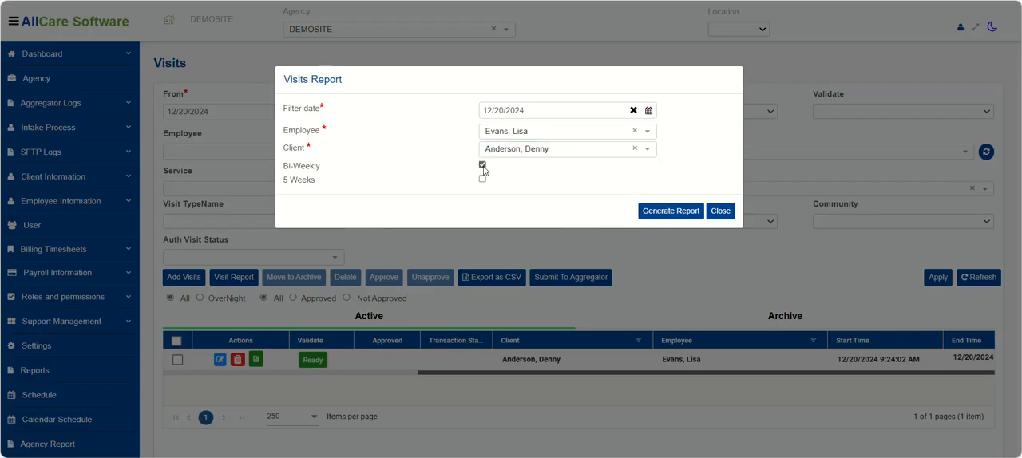
pyautogui.click(660, 212)
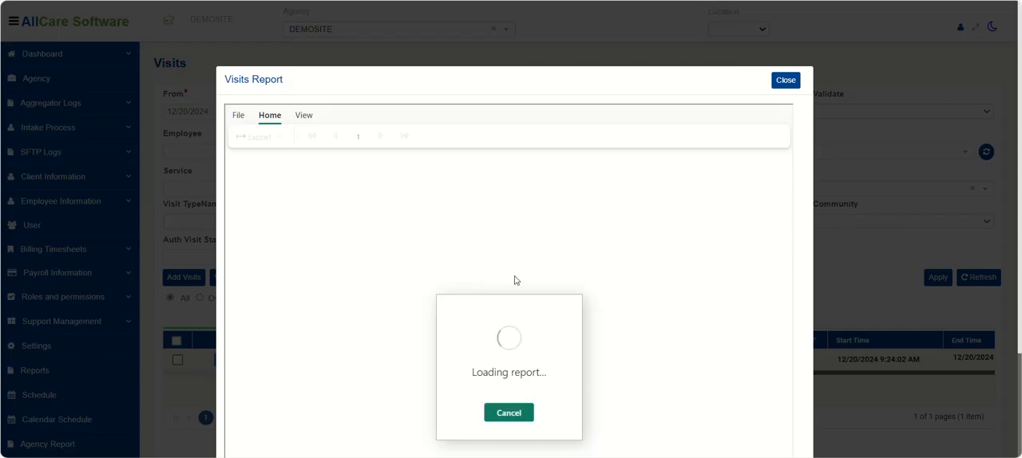
# Export the visit report as a PDF and open the downloaded file.
pyautogui.click(259, 136)
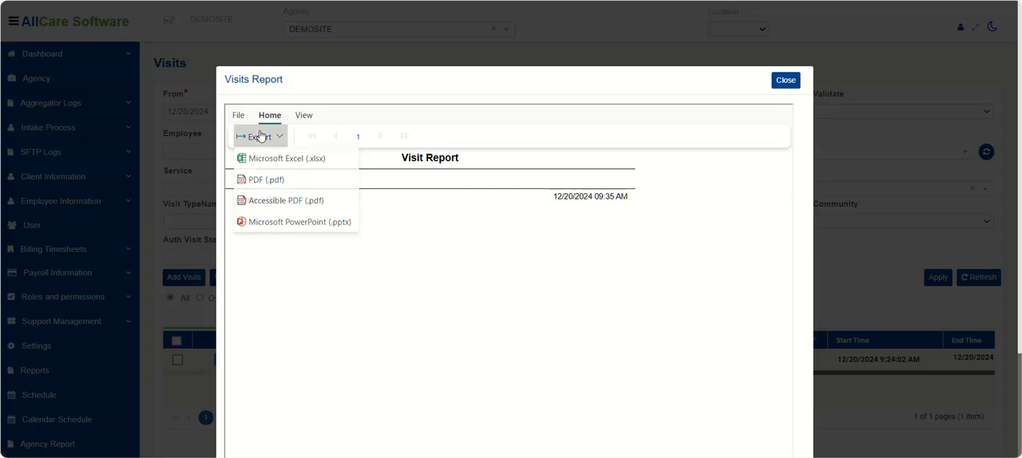
pyautogui.click(268, 182)
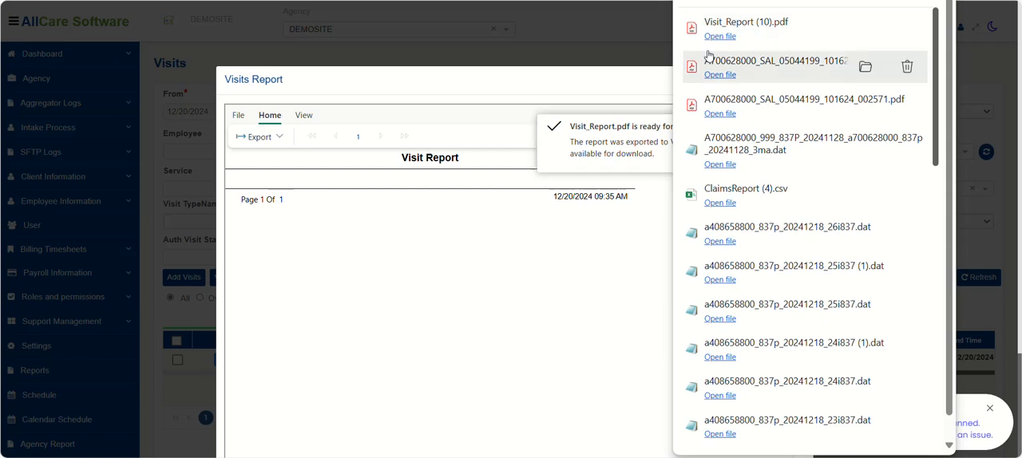
pyautogui.click(717, 36)
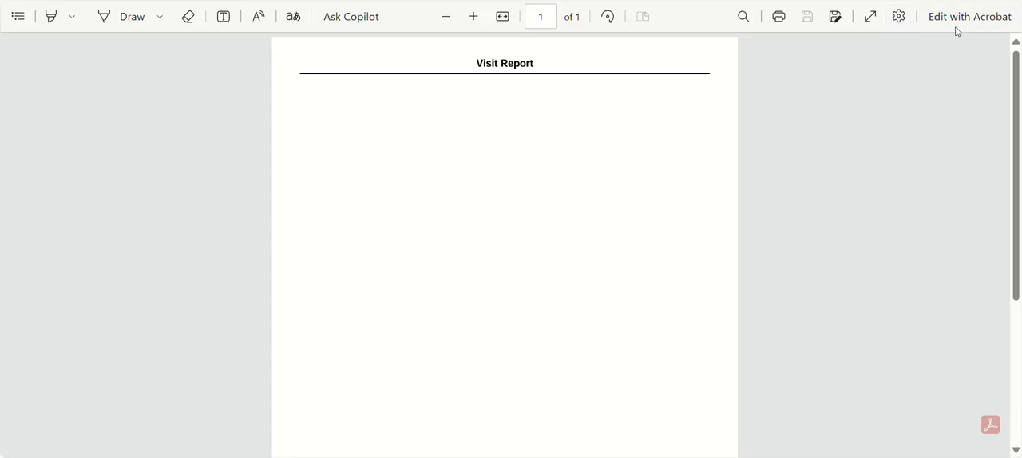
# Close the exported PDF and the visit report windows to return to the visits list.
pyautogui.click(939, 27)
pyautogui.click(701, 235)
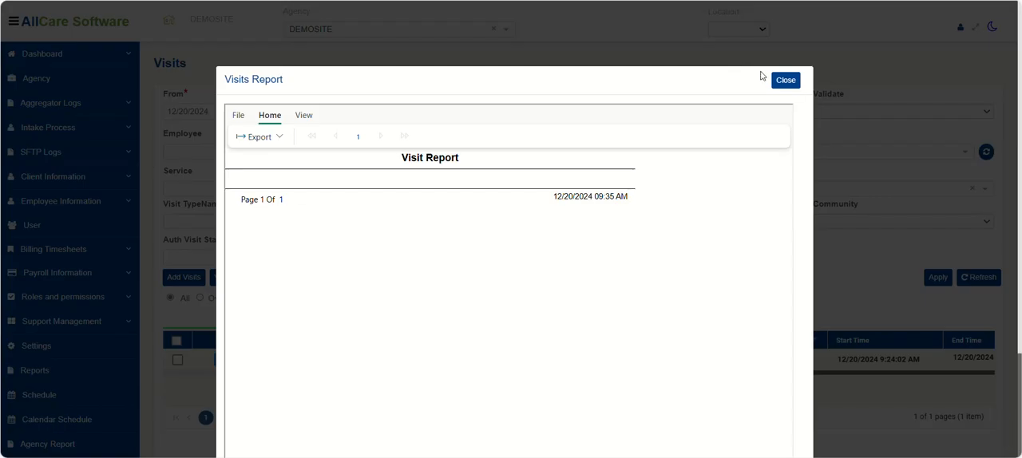
pyautogui.click(785, 79)
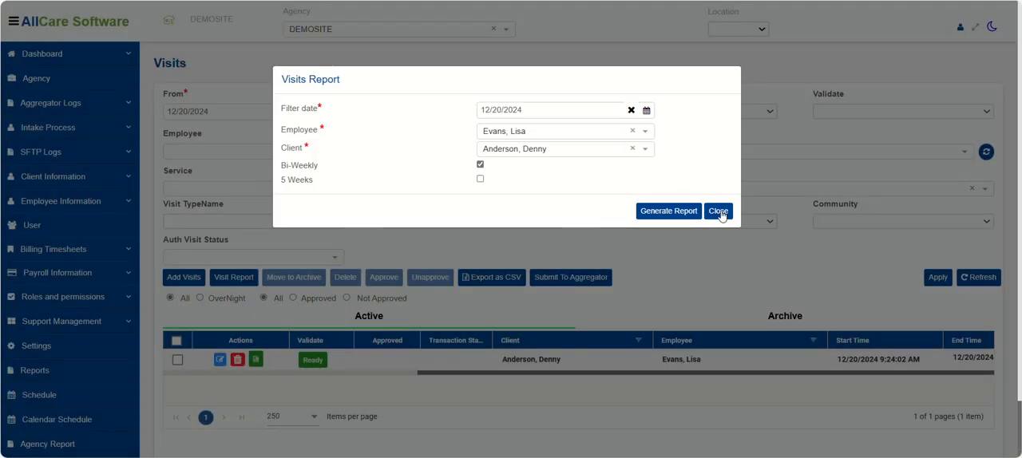
pyautogui.click(718, 211)
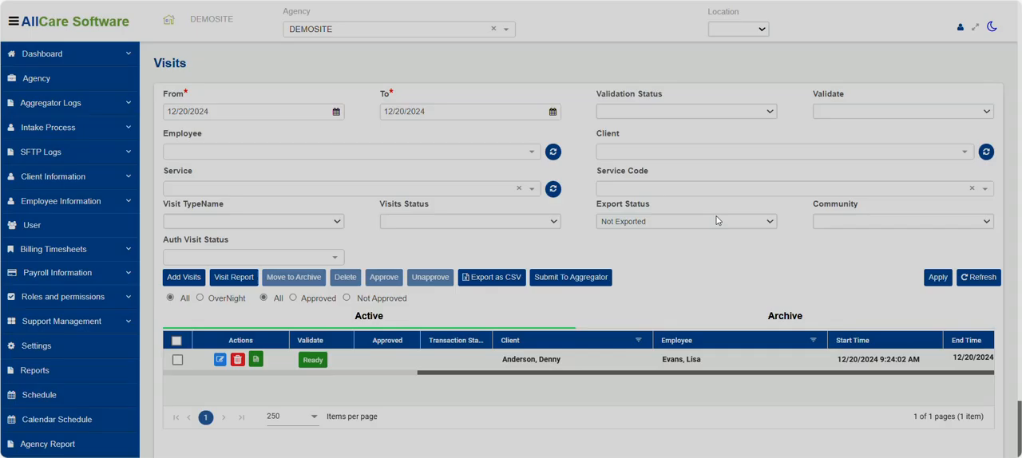
# Generate a visit report with filter date 12/18/2024 for the employee and client of the listed visit.
pyautogui.click(248, 282)
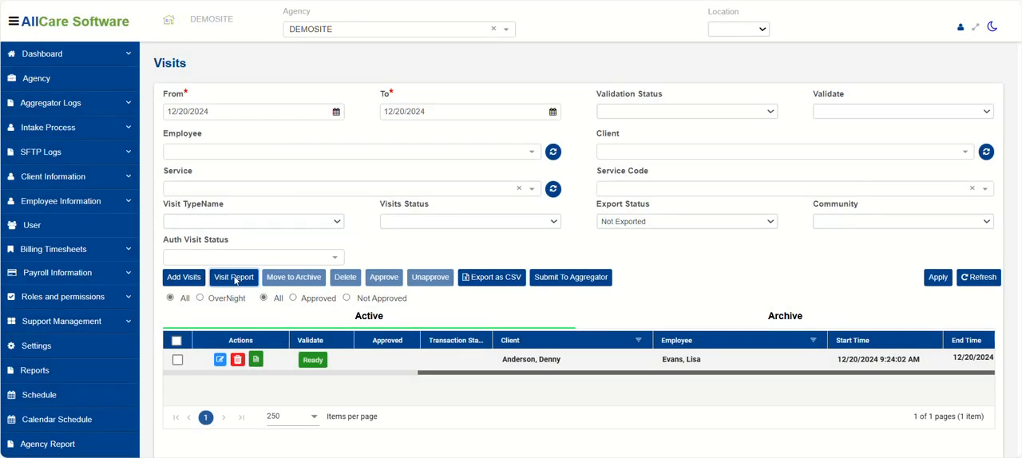
pyautogui.moveTo(513, 109); pyautogui.dragTo(460, 111)
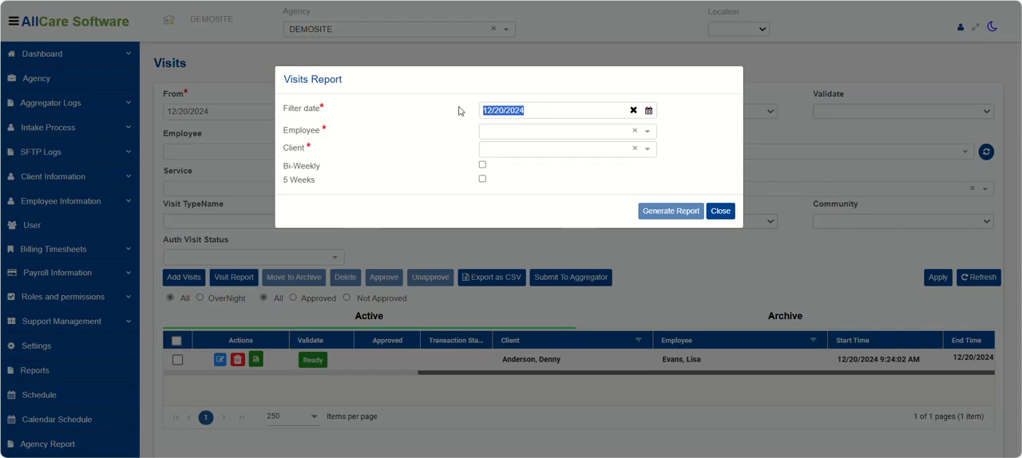
pyautogui.write('1')
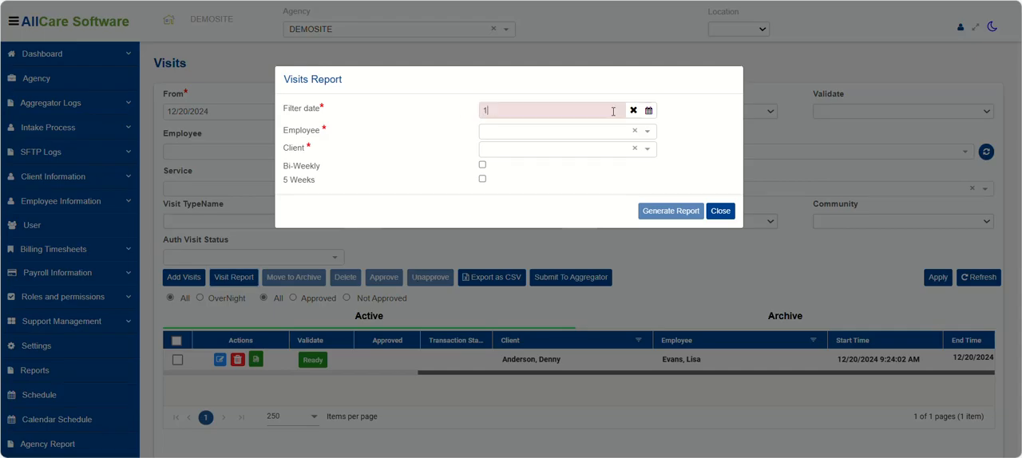
pyautogui.write('2/18/2024')
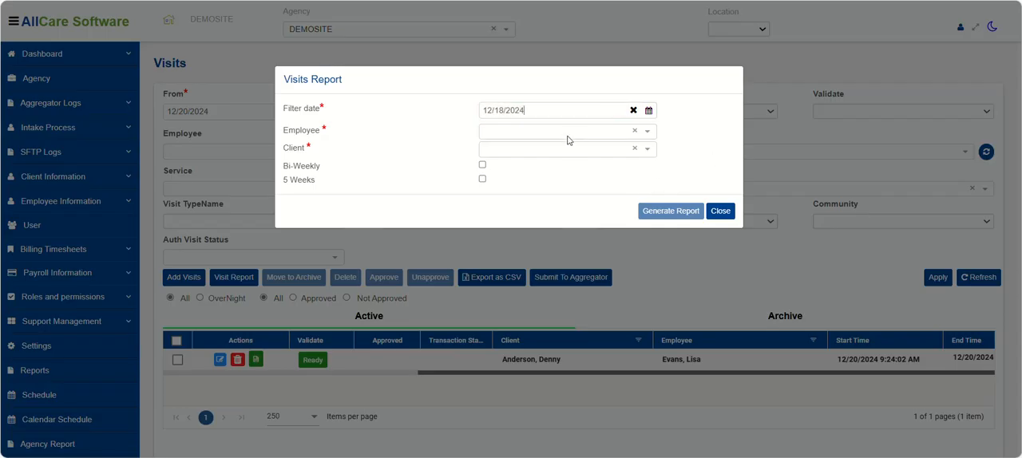
pyautogui.click(510, 135)
pyautogui.write('lisa')
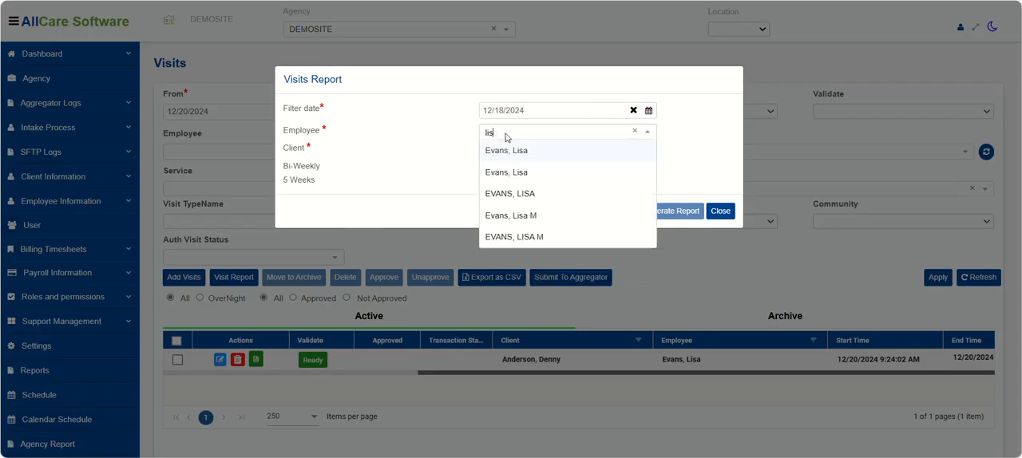
pyautogui.click(505, 175)
pyautogui.click(501, 152)
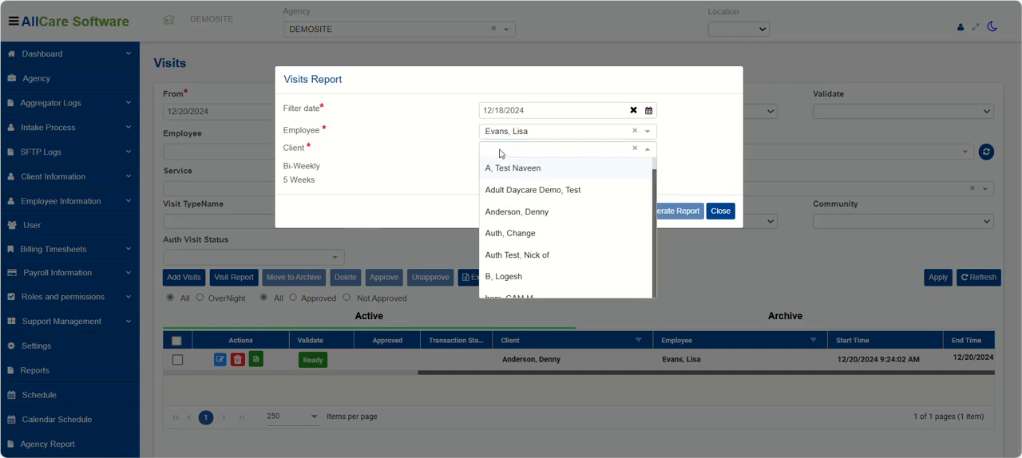
pyautogui.click(516, 213)
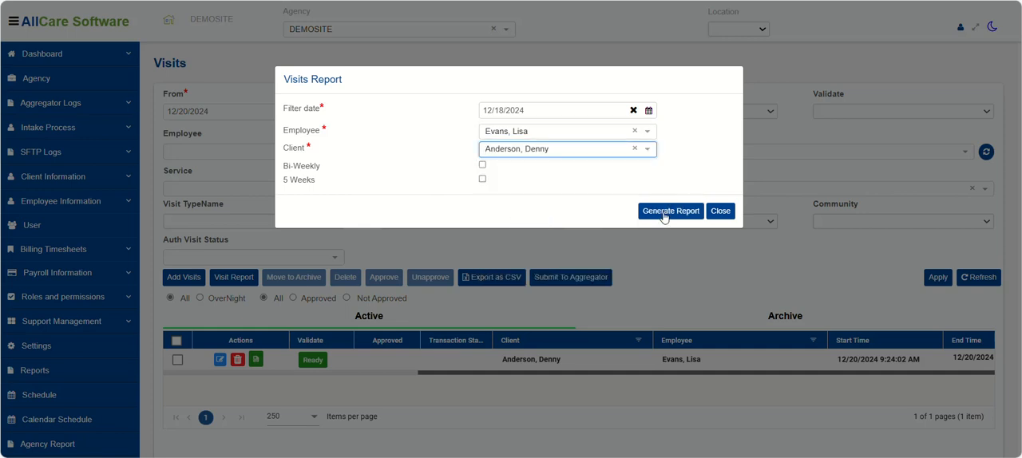
pyautogui.click(663, 212)
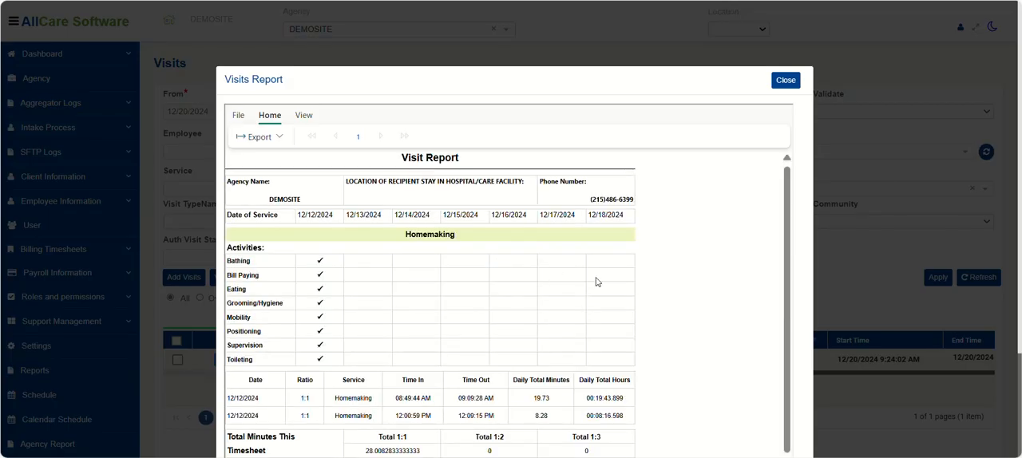
# Review the report's service dates, activities, visit times, total minutes and signatures, and close the report windows.
pyautogui.scroll(-2, 595, 282)
pyautogui.scroll(2, 610, 342)
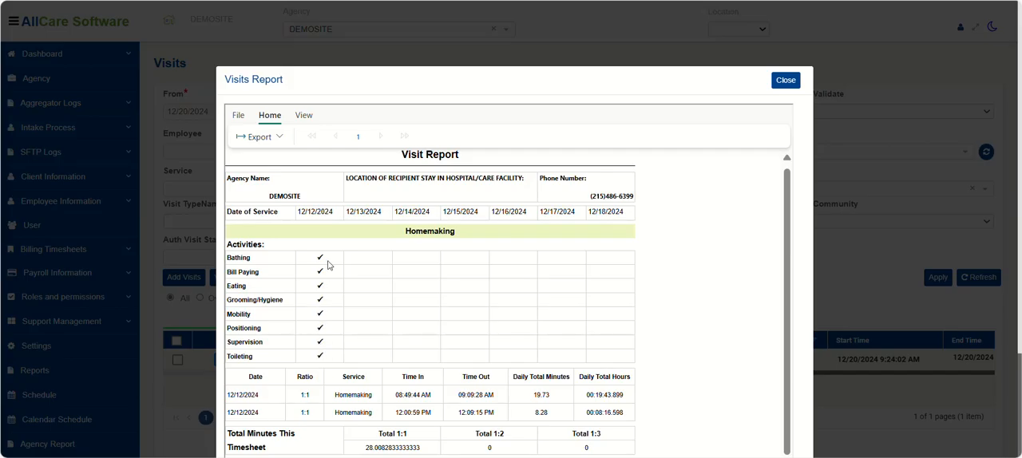
pyautogui.scroll(-1, 323, 351)
pyautogui.scroll(1, 365, 205)
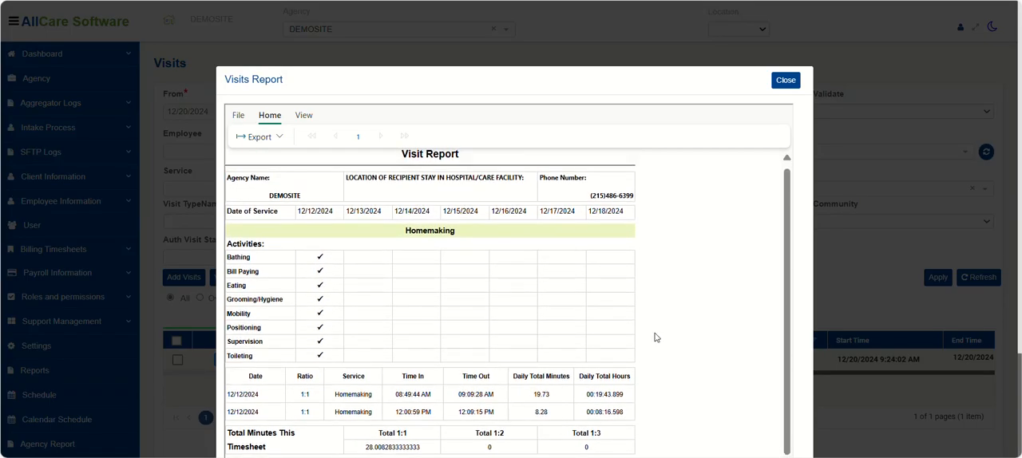
pyautogui.scroll(-1, 461, 322)
pyautogui.scroll(1, 336, 232)
pyautogui.scroll(-1, 349, 282)
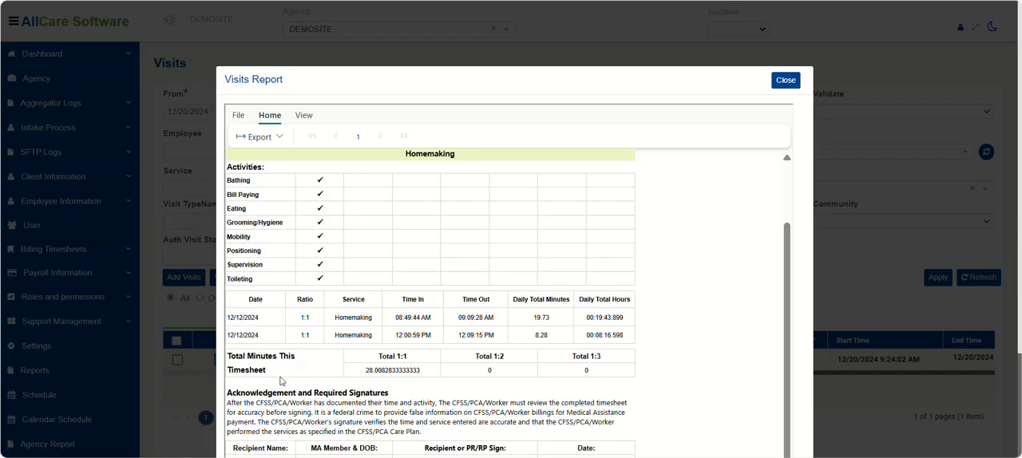
pyautogui.scroll(-5, 413, 370)
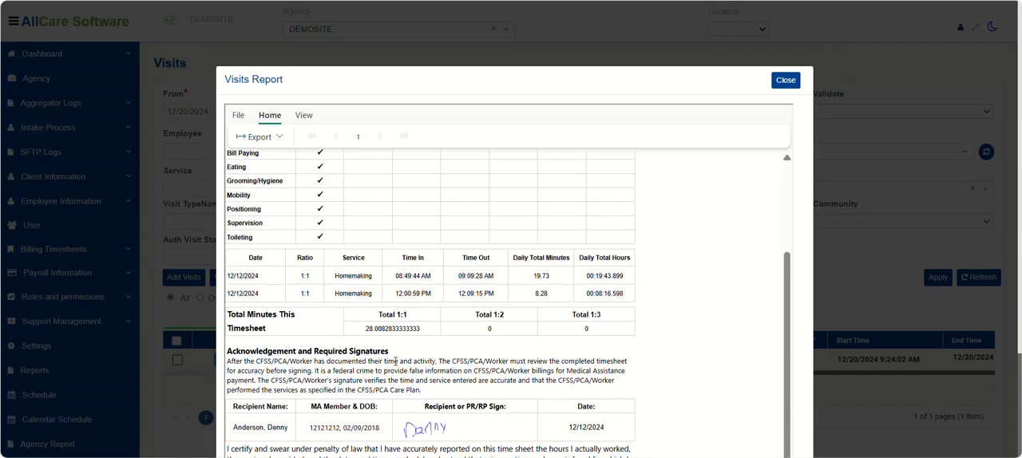
pyautogui.scroll(-1, 260, 315)
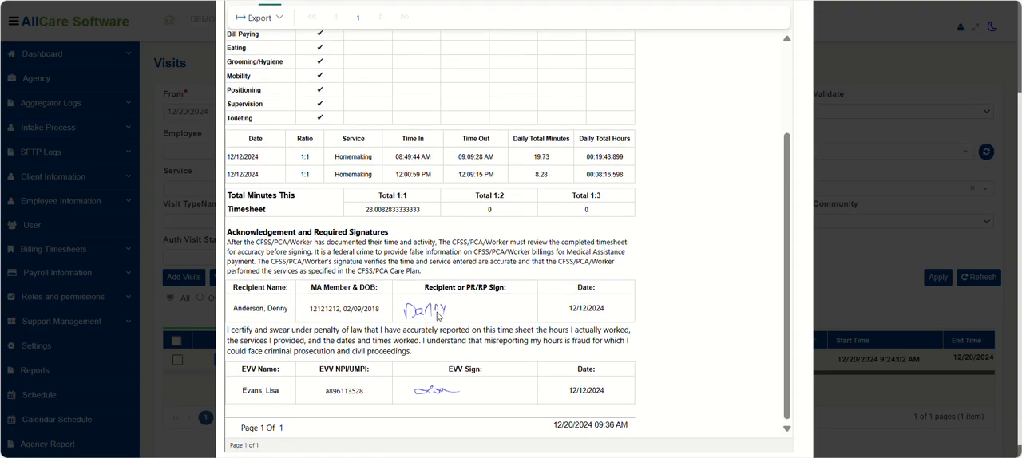
pyautogui.scroll(5, 594, 417)
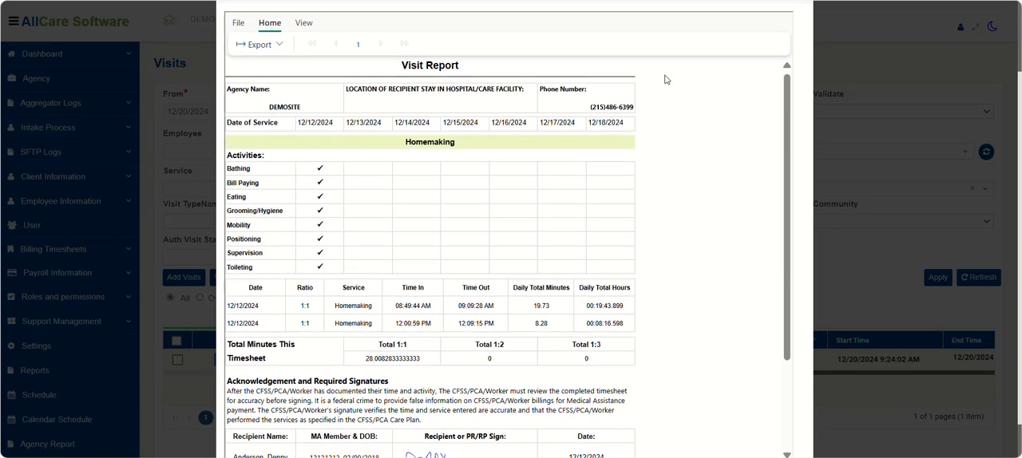
pyautogui.scroll(2, 755, 66)
pyautogui.click(787, 80)
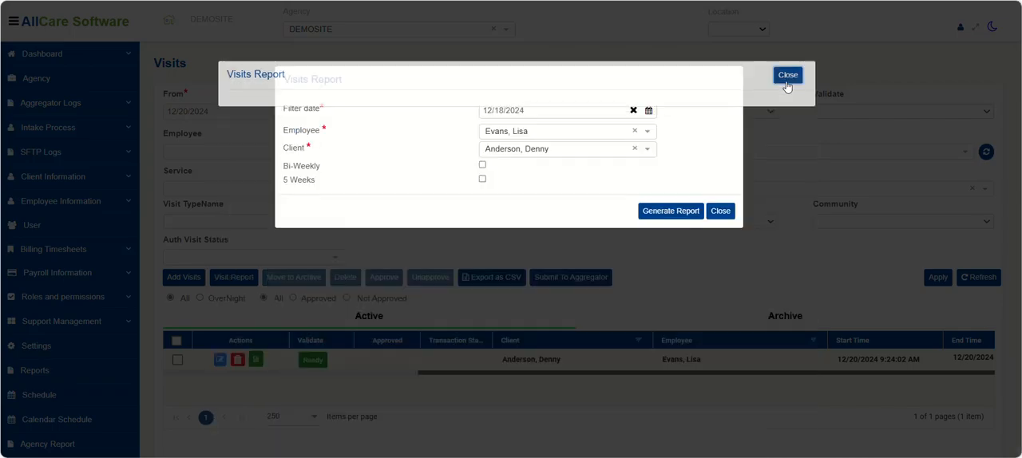
pyautogui.click(717, 211)
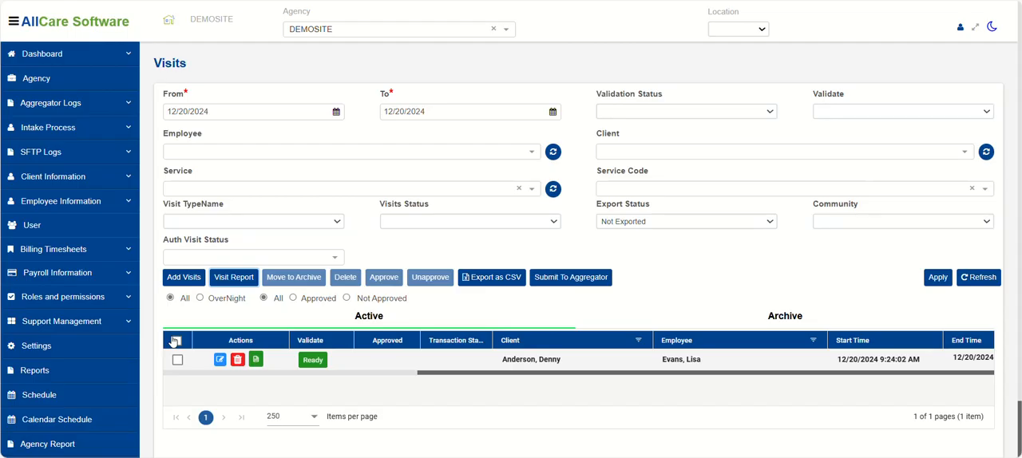
# Move the listed visit to the archive and display the archived visits.
pyautogui.click(176, 341)
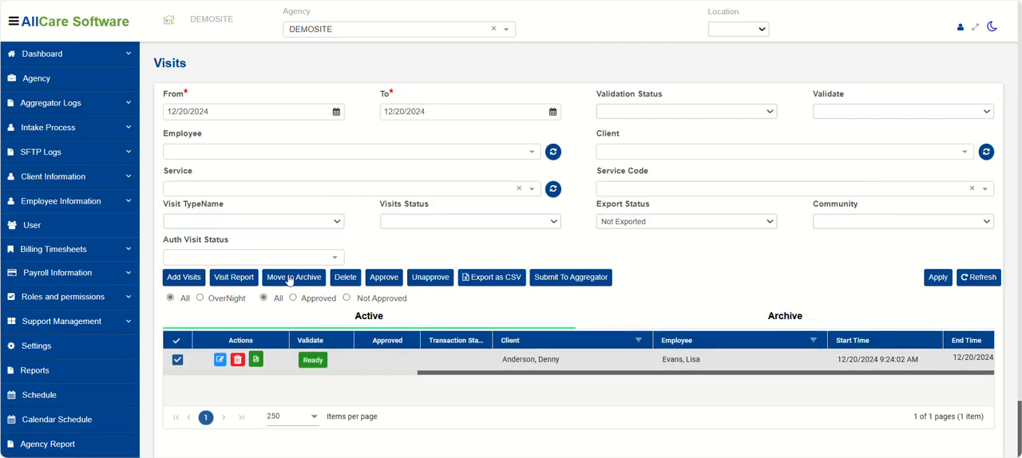
pyautogui.click(289, 278)
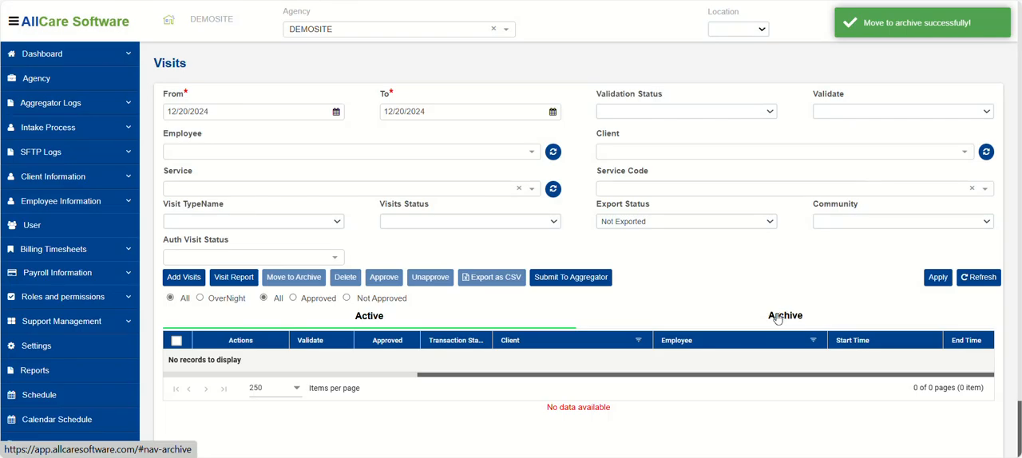
pyautogui.click(777, 317)
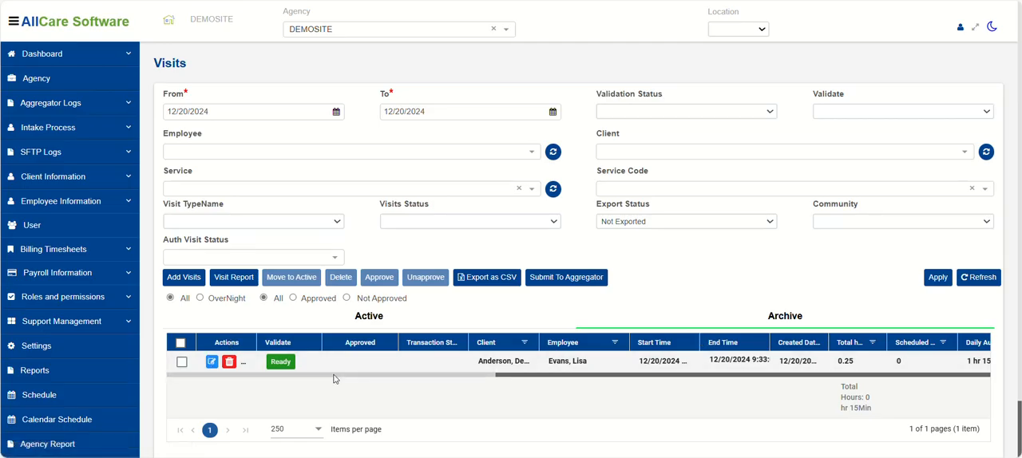
# Restore the archived visit to the active visits and return to the active list.
pyautogui.click(181, 344)
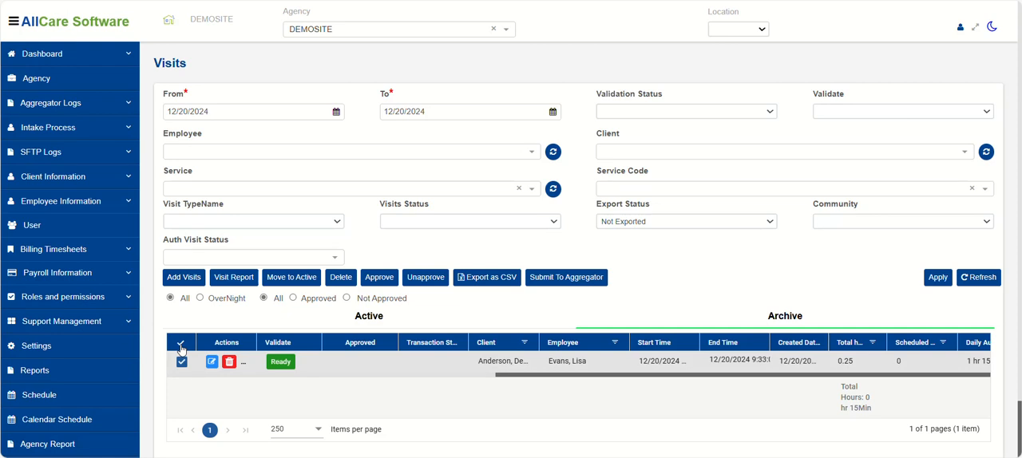
pyautogui.click(291, 278)
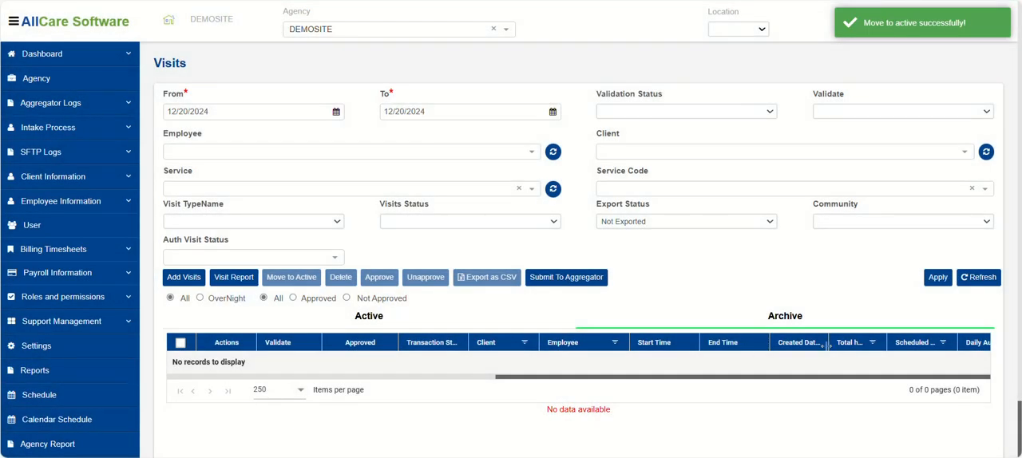
pyautogui.click(355, 320)
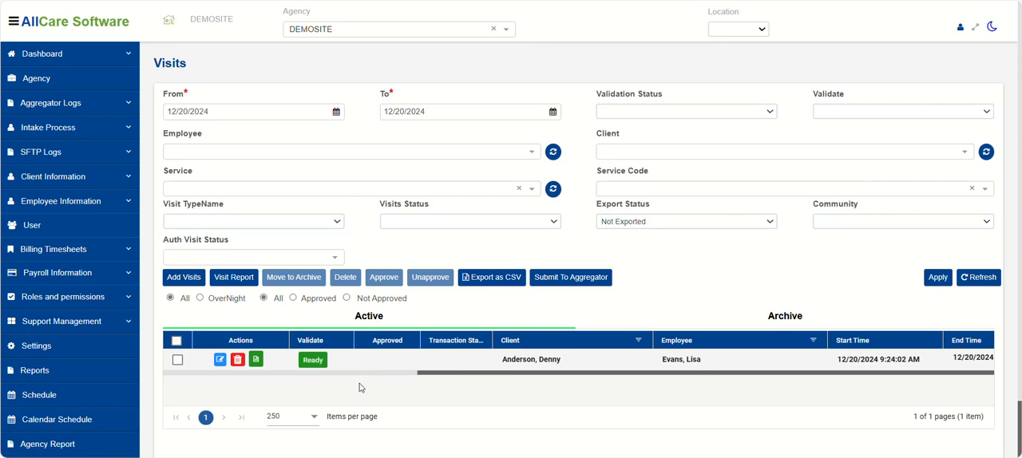
# Approve the active visit and revoke its approval again.
pyautogui.click(177, 361)
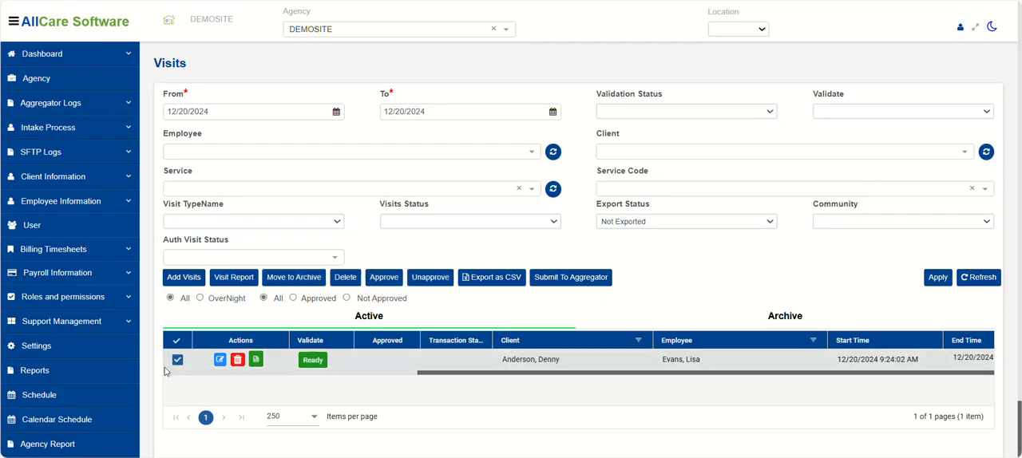
pyautogui.click(385, 279)
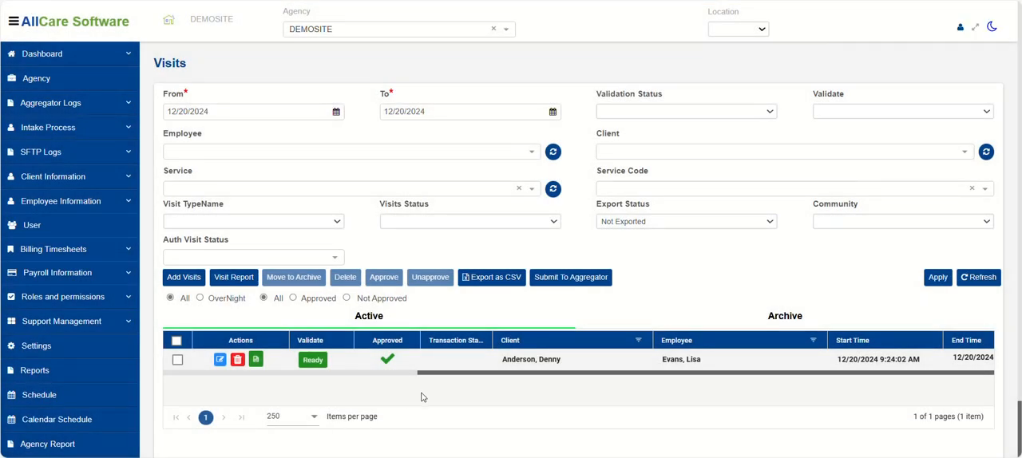
pyautogui.click(177, 361)
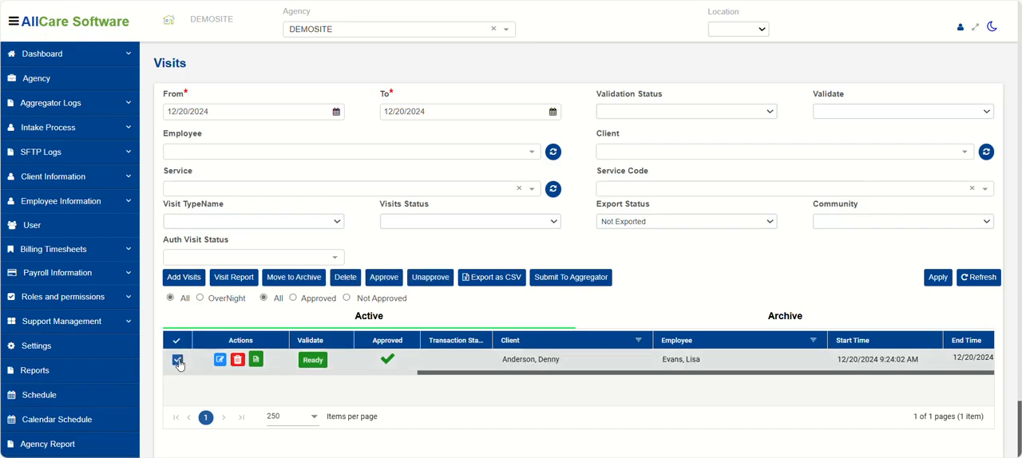
pyautogui.click(431, 279)
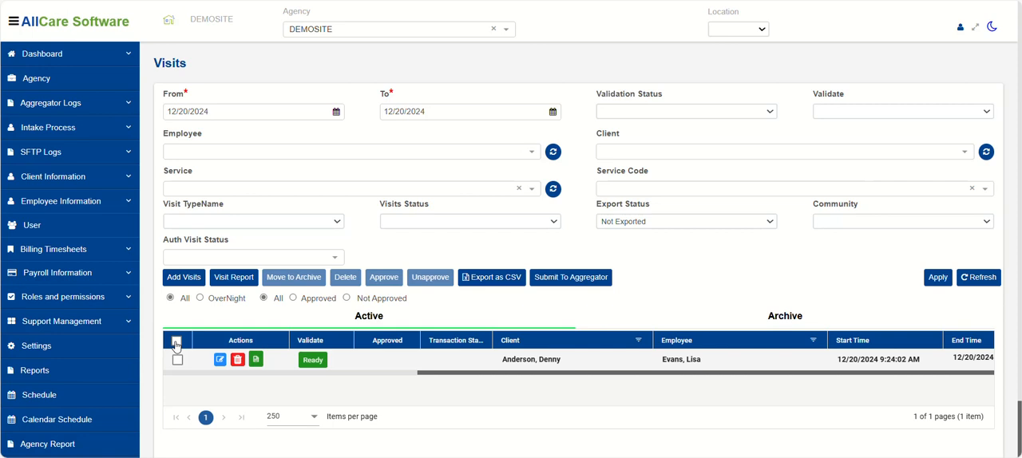
# Export the listed visit as a CSV and open the downloaded VisitReport (1).csv in Excel.
pyautogui.click(177, 362)
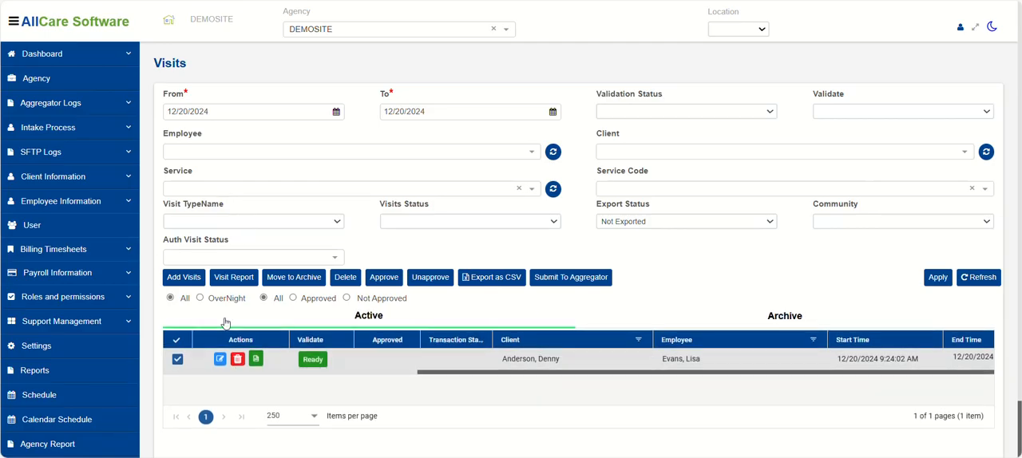
pyautogui.click(479, 279)
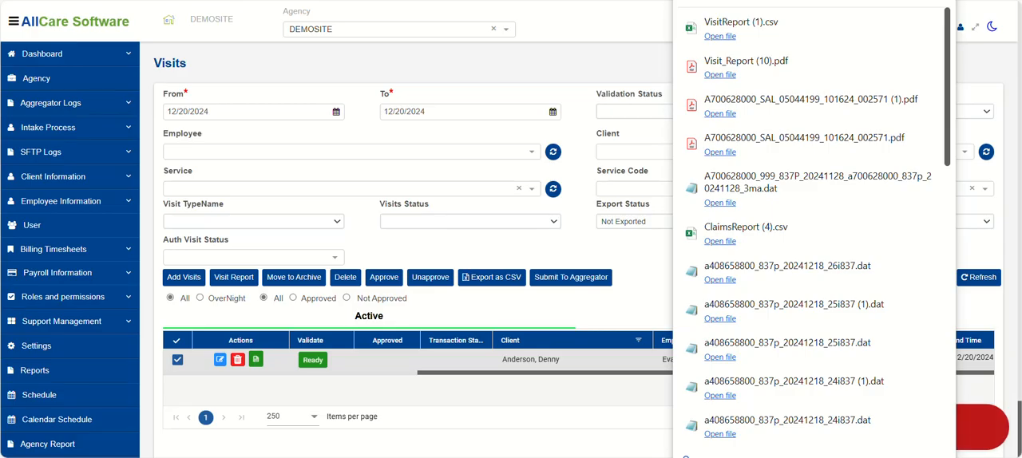
pyautogui.moveTo(1021, 51); pyautogui.dragTo(457, 102)
pyautogui.click(520, 104)
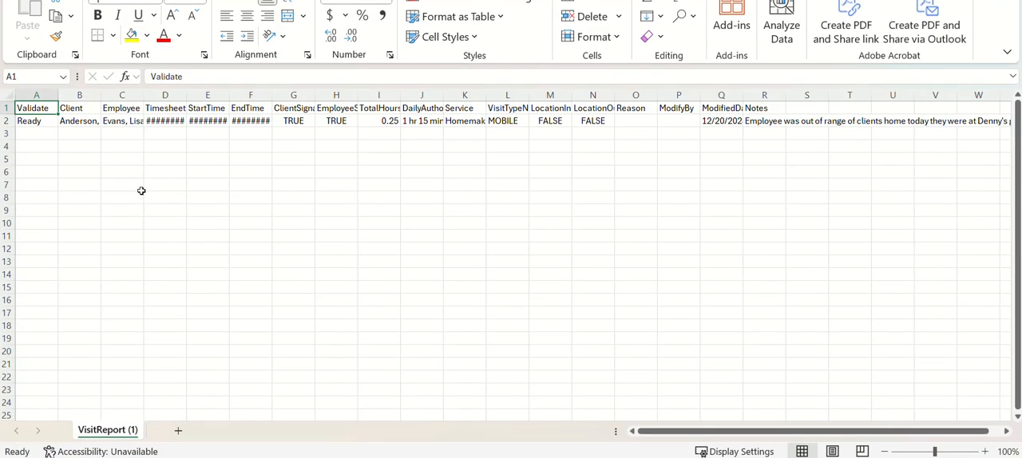
# Widen the TimesheetDate, StartTime and EndTime columns to read them, and close the CSV without saving to return to the visits list.
pyautogui.moveTo(142, 94); pyautogui.dragTo(378, 94)
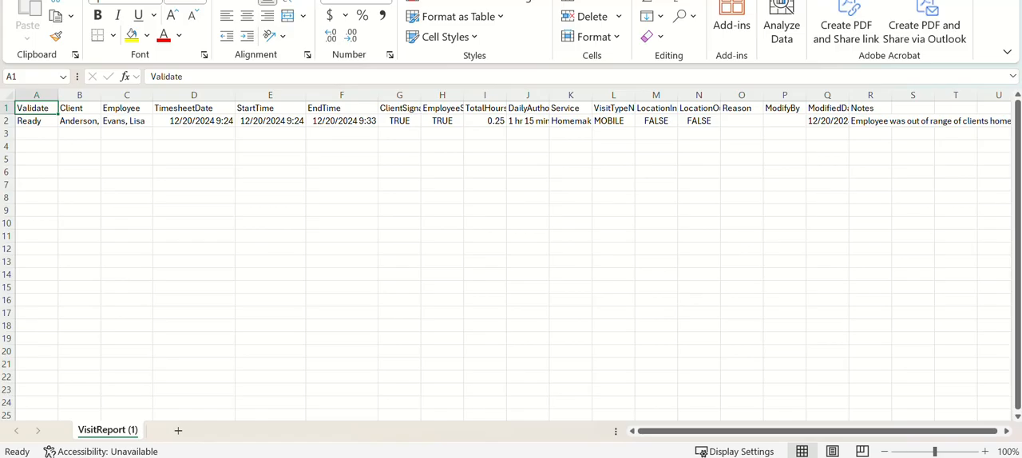
pyautogui.hotkey('alt', 'F4')
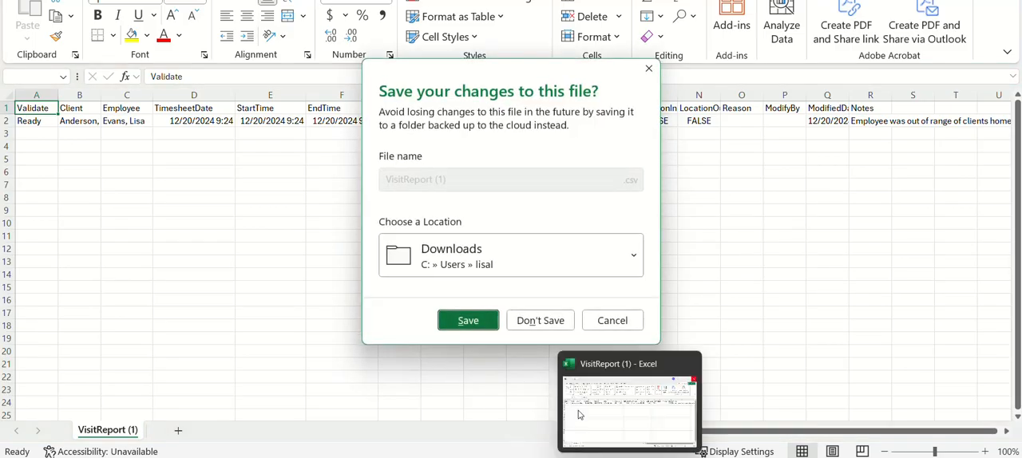
pyautogui.click(541, 319)
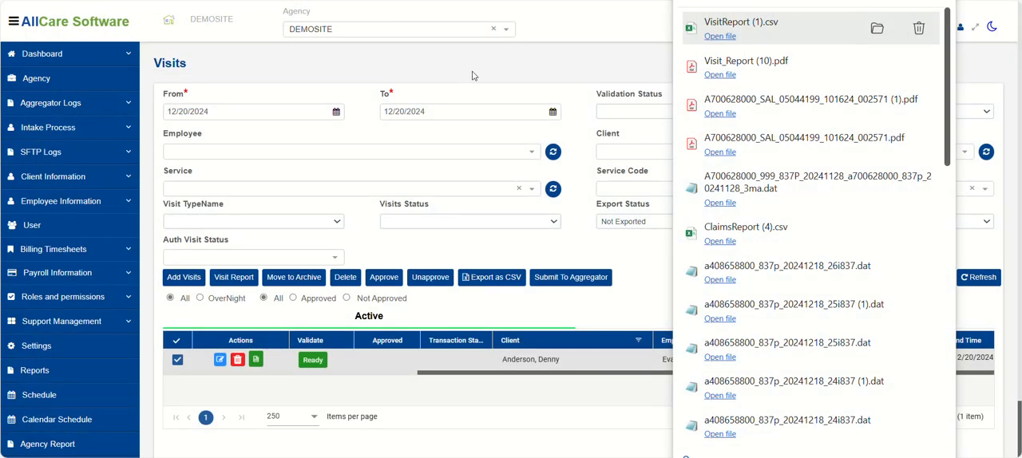
pyautogui.click(473, 72)
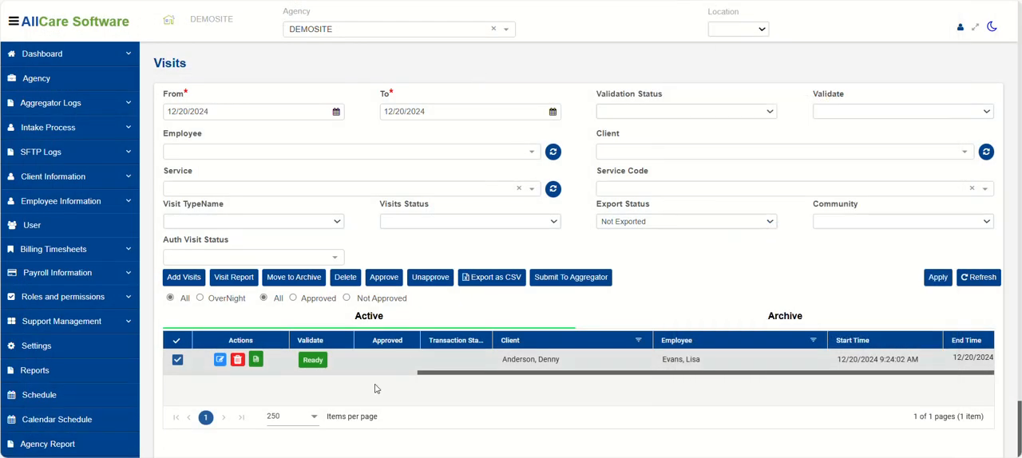
# Examine the choices offered by the Validation Status and Validate filters for the visits list.
pyautogui.click(237, 111)
pyautogui.click(670, 113)
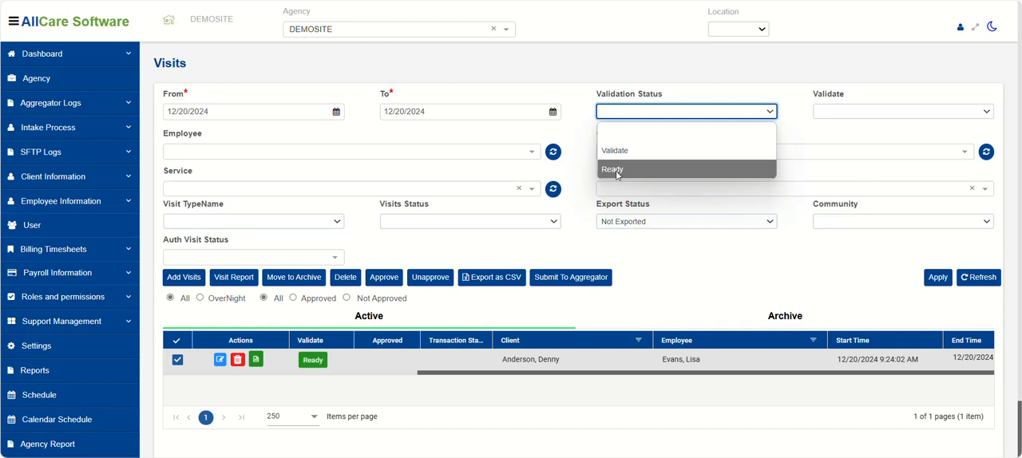
pyautogui.click(885, 113)
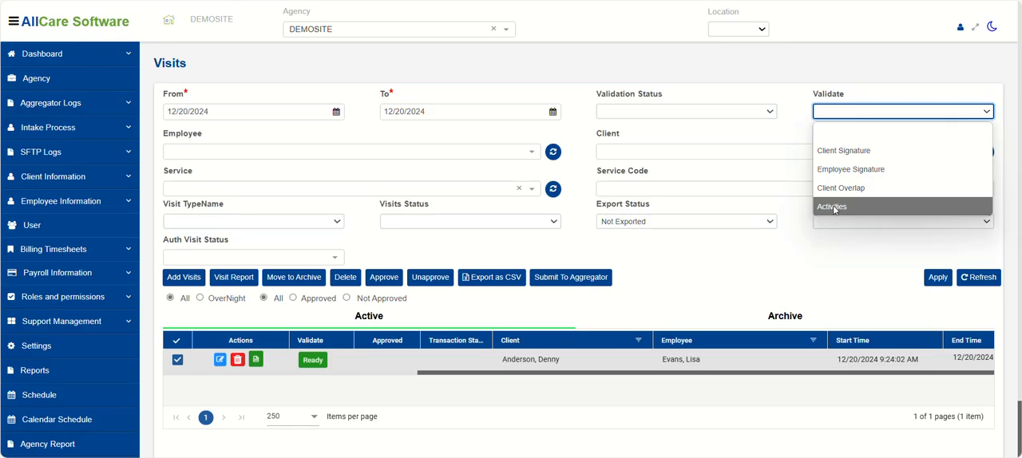
# Examine the choices in the Employee, Client, Service and Service Code filters without selecting any.
pyautogui.click(223, 152)
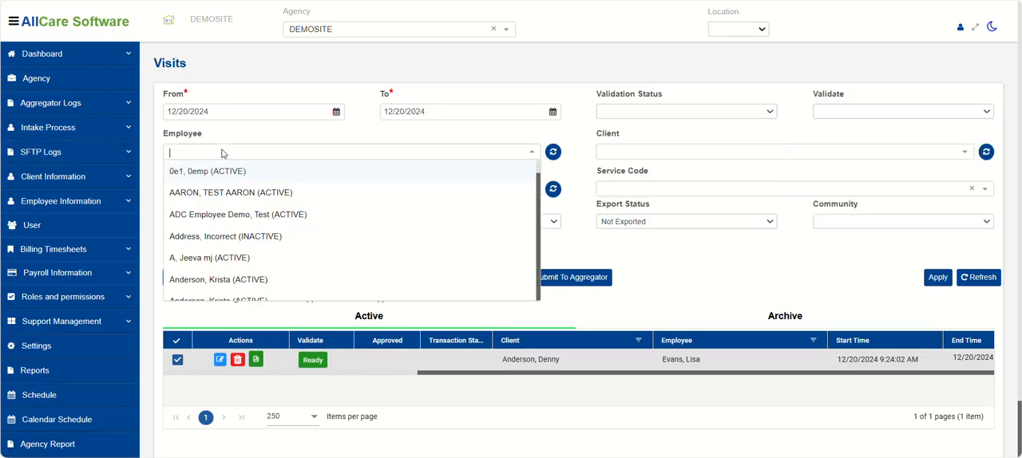
pyautogui.click(269, 135)
pyautogui.click(660, 159)
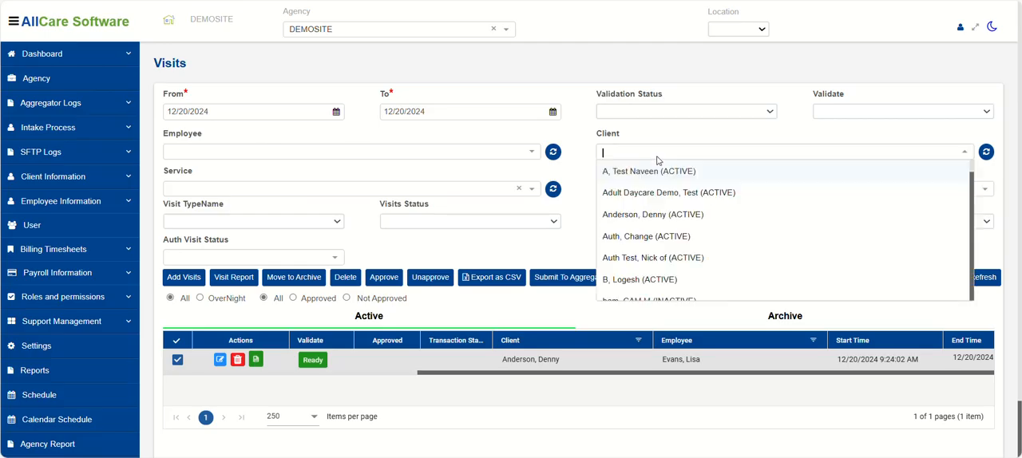
pyautogui.click(575, 124)
pyautogui.click(291, 193)
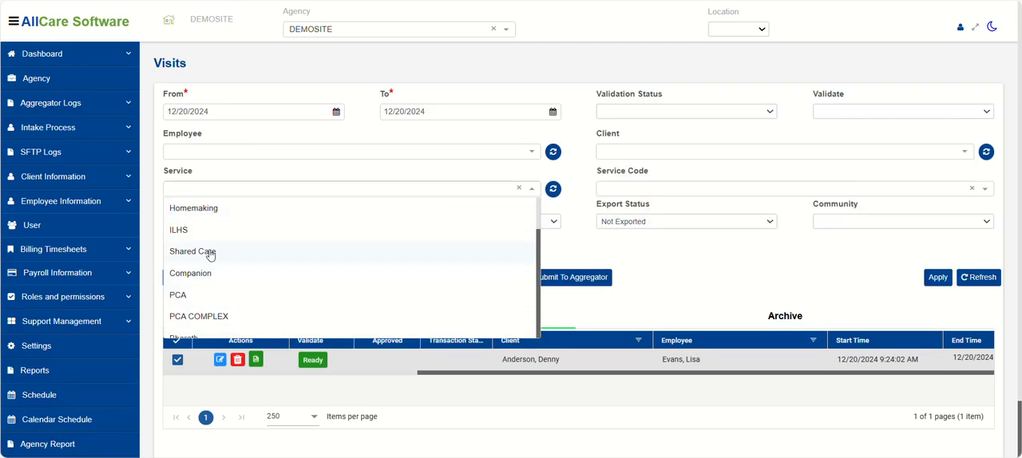
pyautogui.click(655, 191)
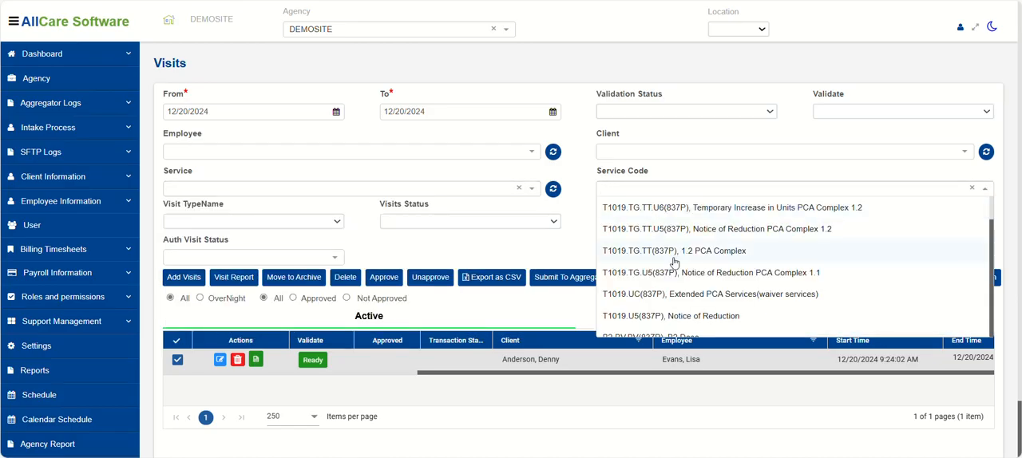
# Examine the choices in the Visit TypeName, Visits Status, Community and Export Status filters, leaving their selections as they are.
pyautogui.click(228, 225)
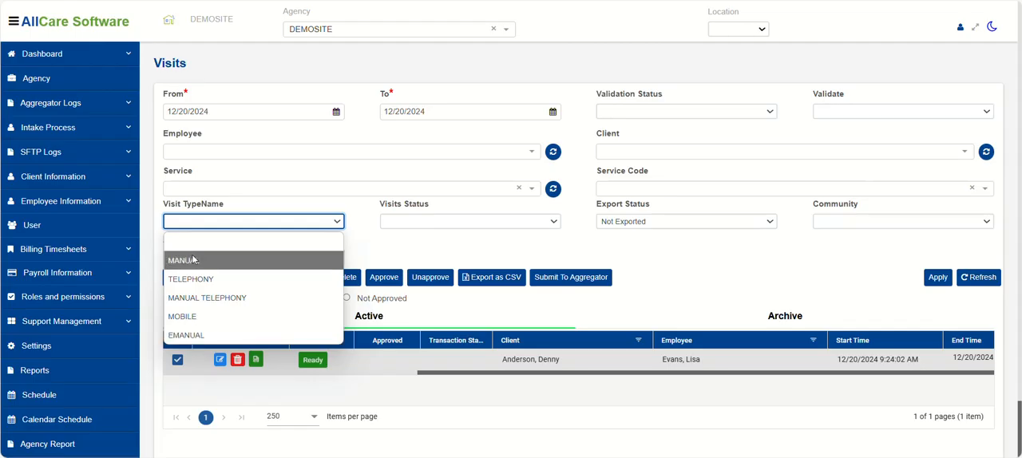
pyautogui.click(430, 222)
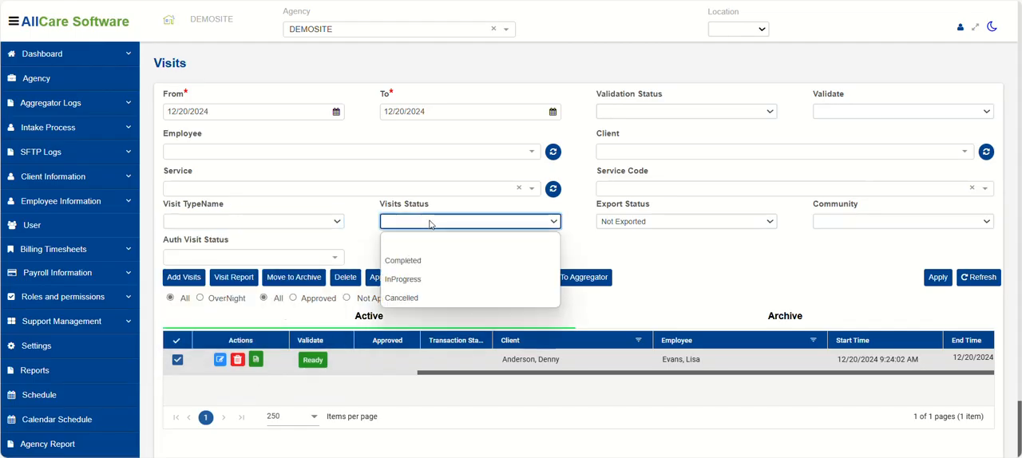
pyautogui.click(771, 267)
pyautogui.click(831, 225)
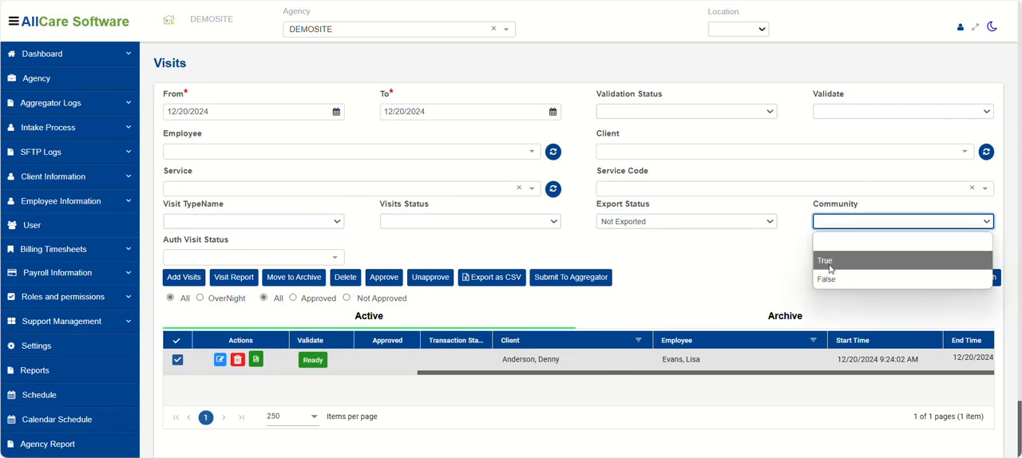
pyautogui.click(662, 262)
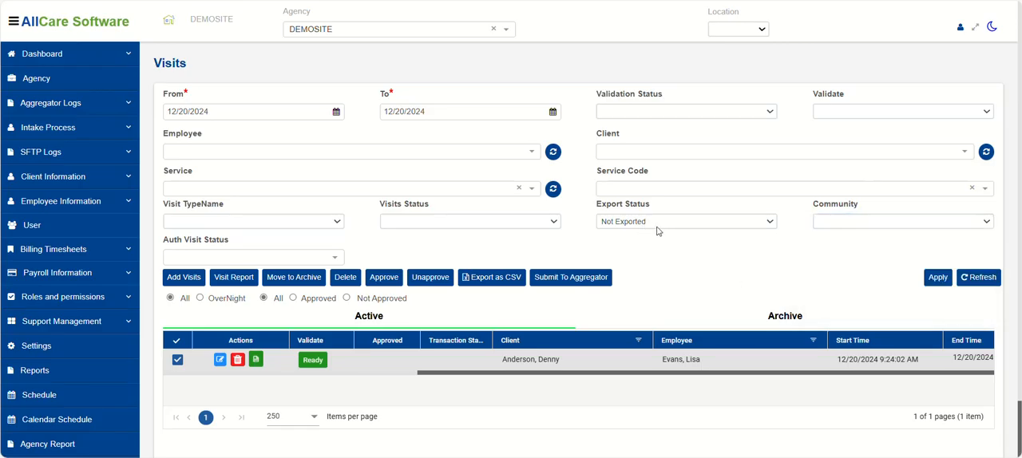
pyautogui.click(653, 223)
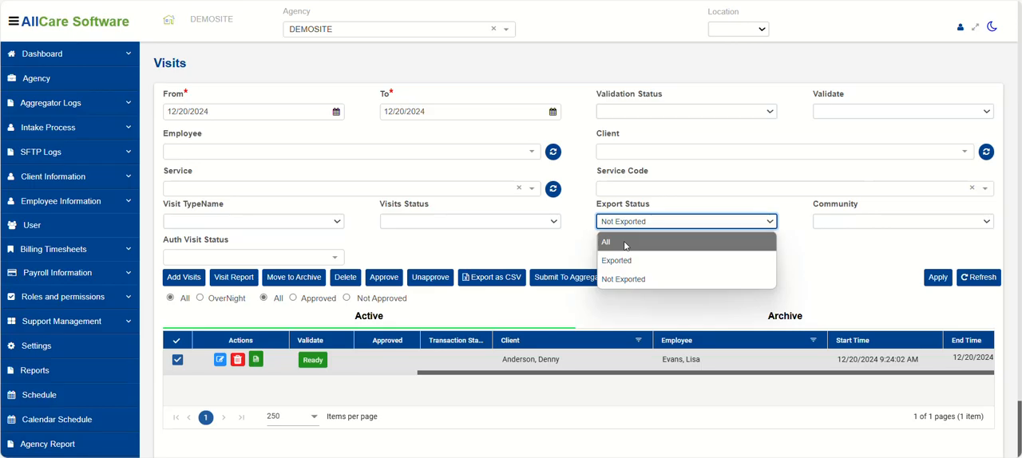
pyautogui.click(830, 288)
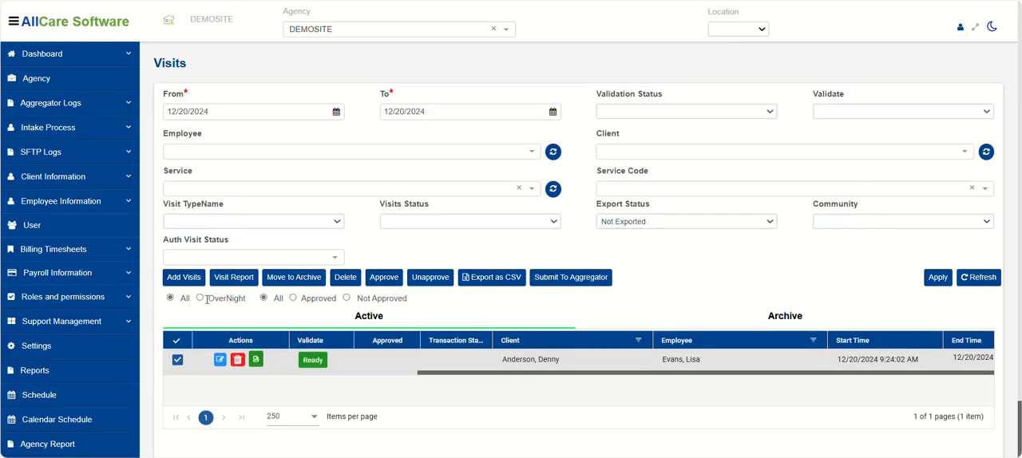